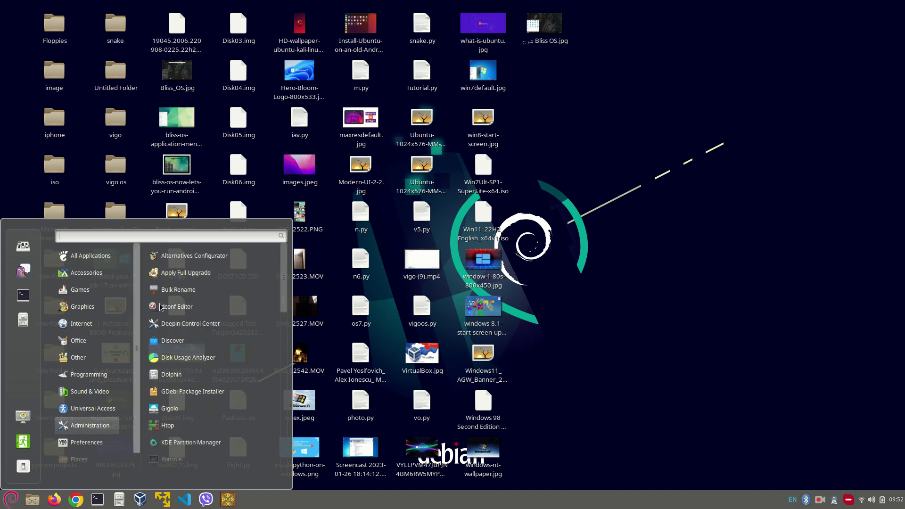
Search the applications for "theme" and open the Themes settings
left_click(2, 502)
left_click(2, 502)
left_click(2, 502)
left_click(2, 502)
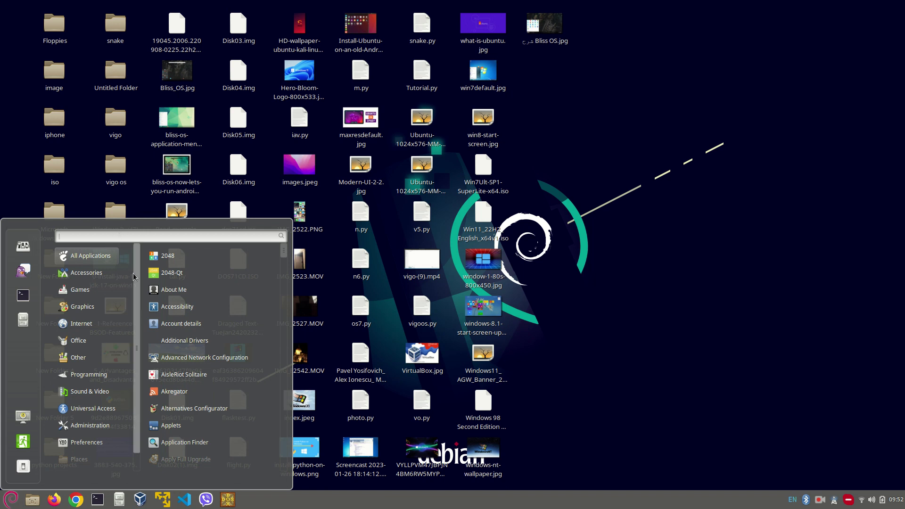
type("theme")
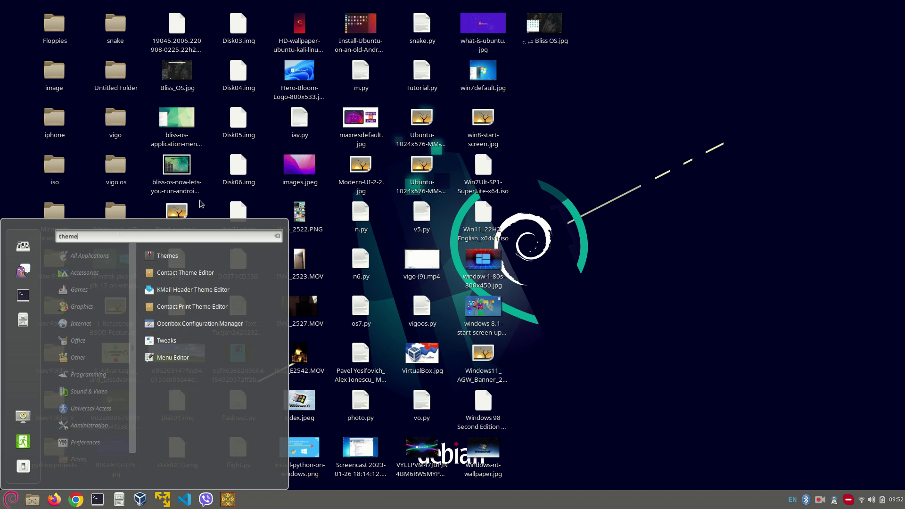
left_click(170, 263)
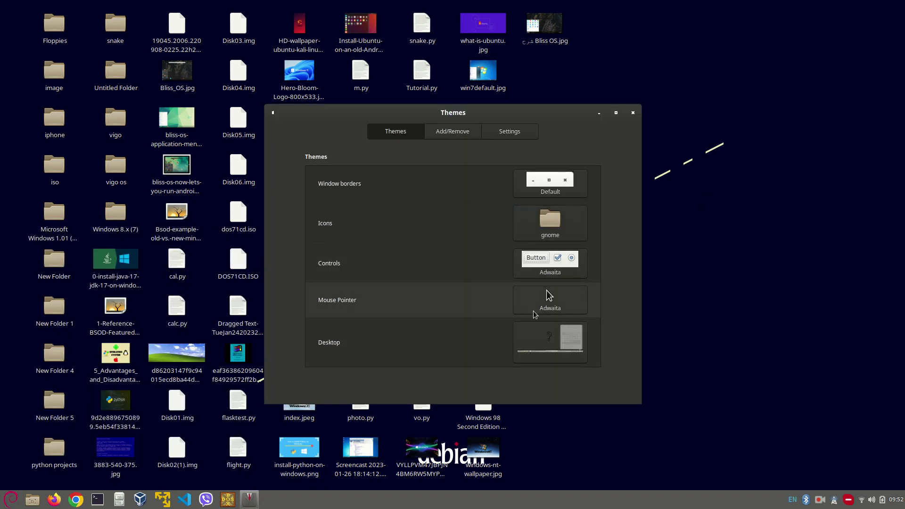
Try the Arc-Dark desktop theme, switch the desktop to Arc, and check the panel clock
left_click(530, 344)
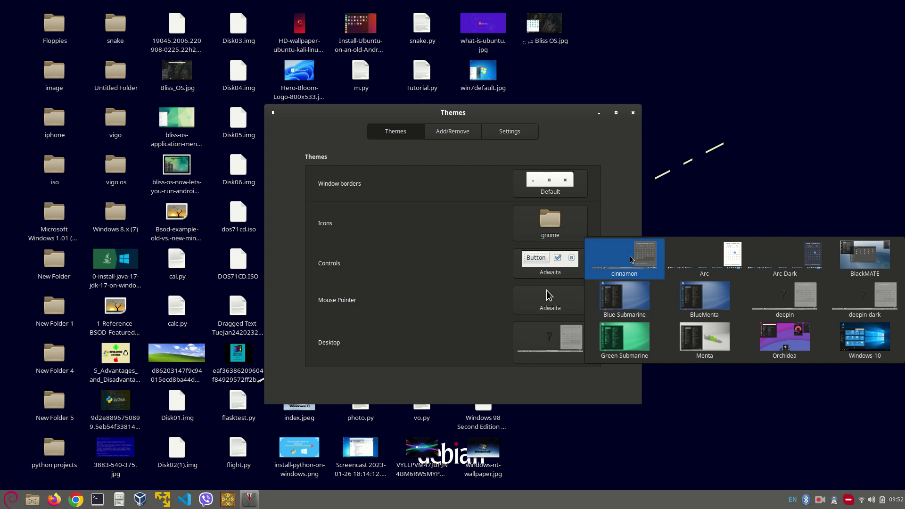
left_click(785, 279)
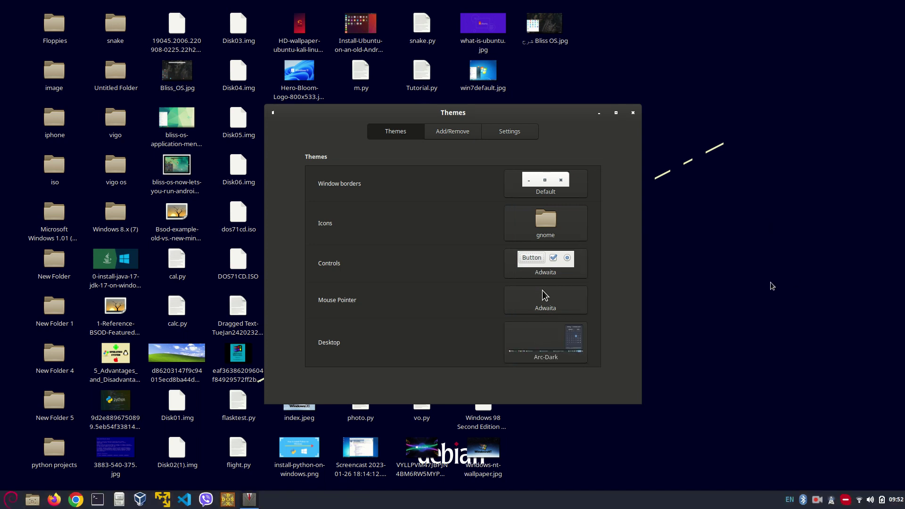
left_click(545, 342)
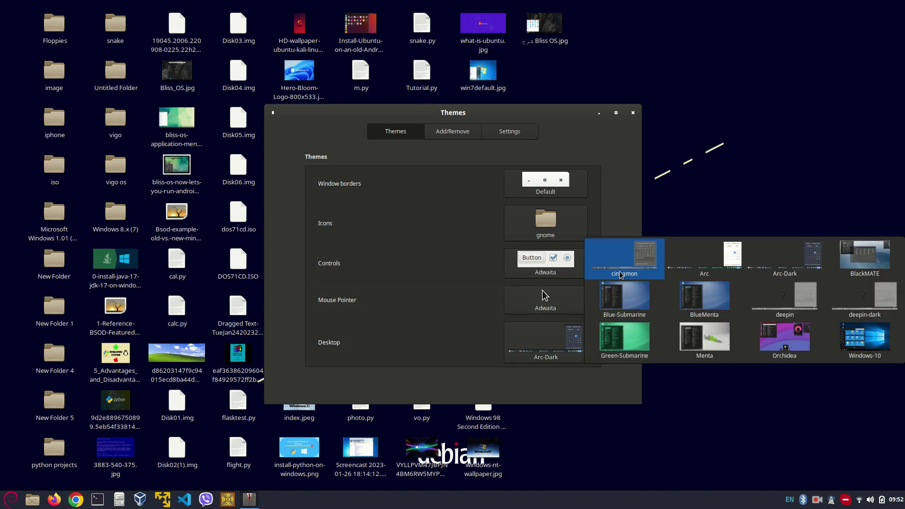
left_click(688, 272)
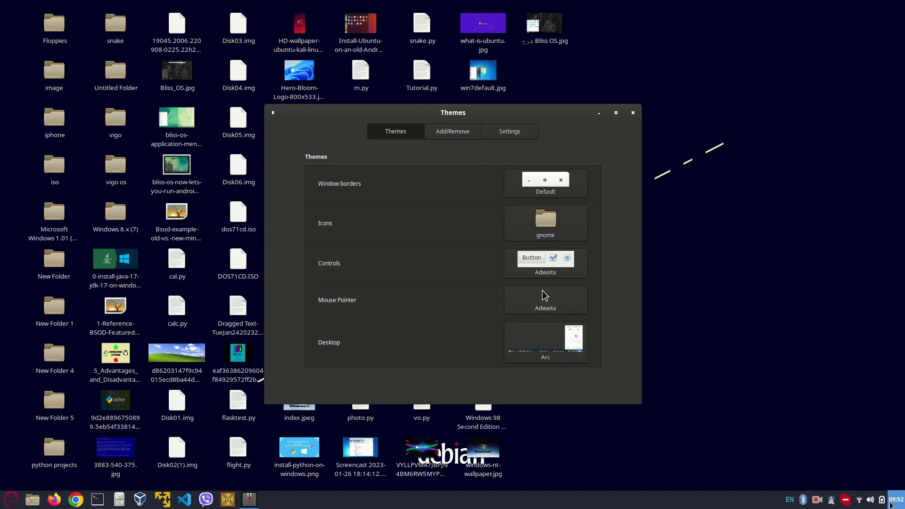
left_click(888, 500)
left_click(889, 500)
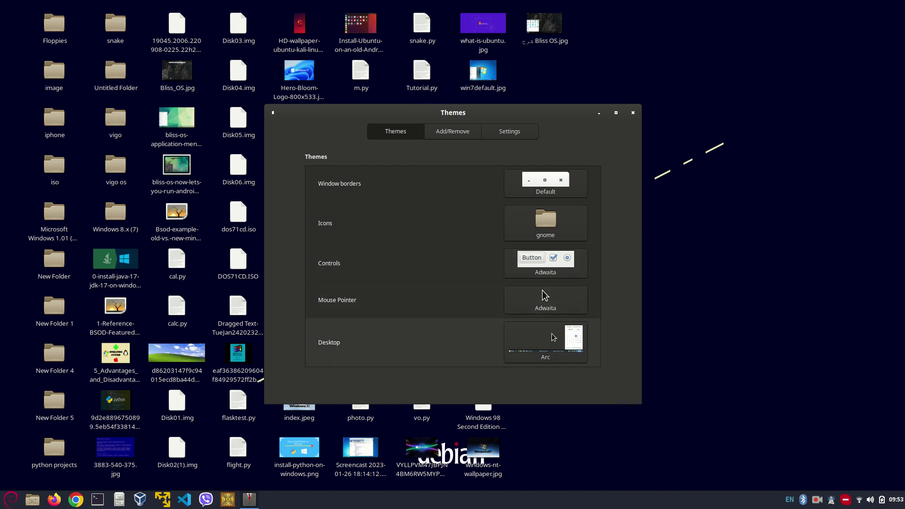
Try the Arc-Darker window borders and switch the window borders to Arc
left_click(550, 178)
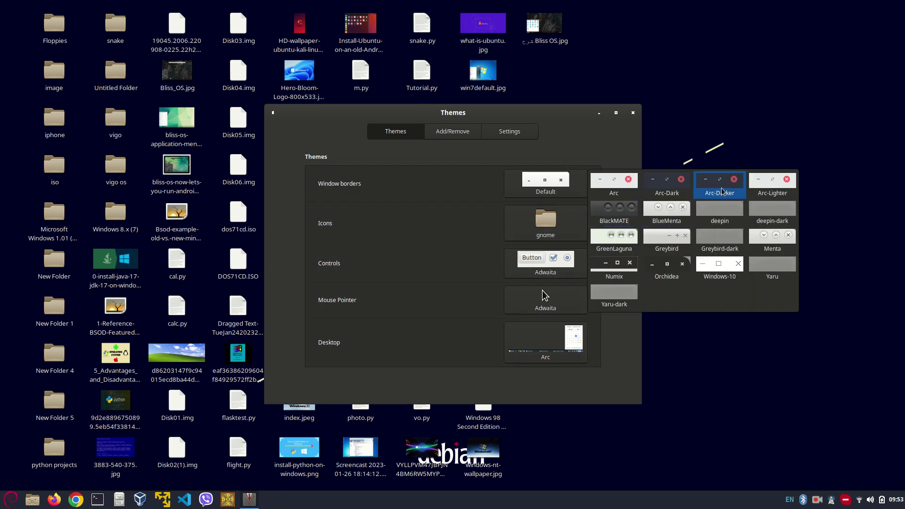
left_click(721, 190)
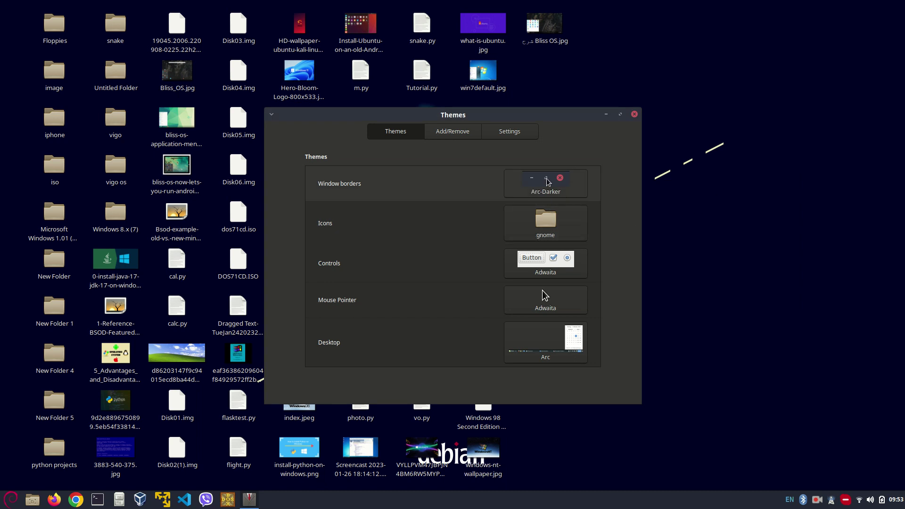
left_click(547, 183)
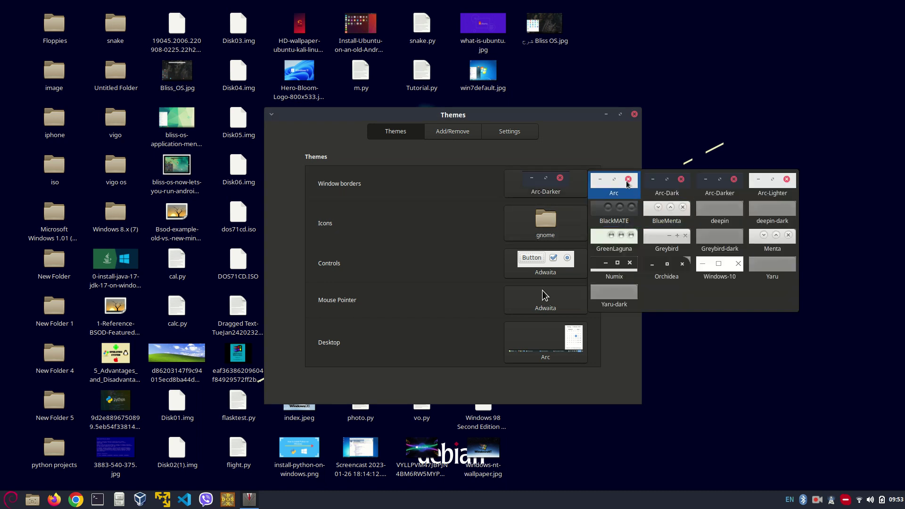
left_click(613, 184)
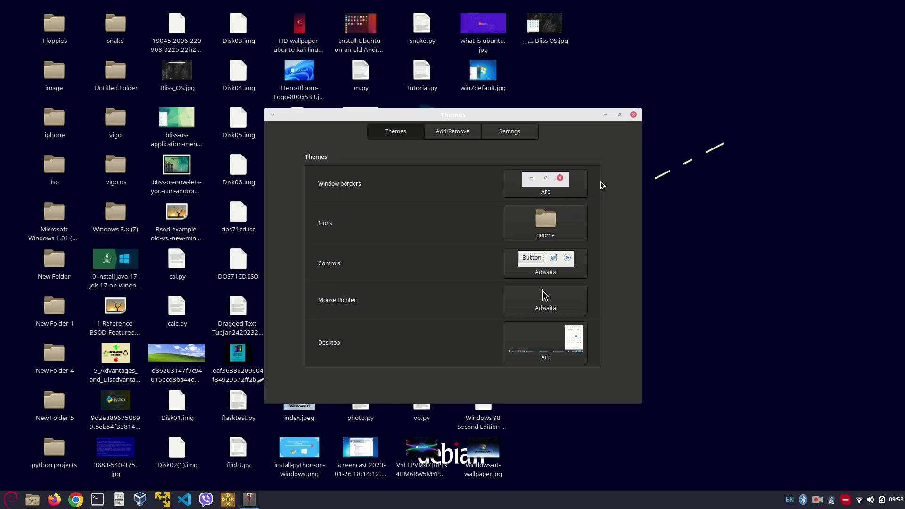
left_click(563, 183)
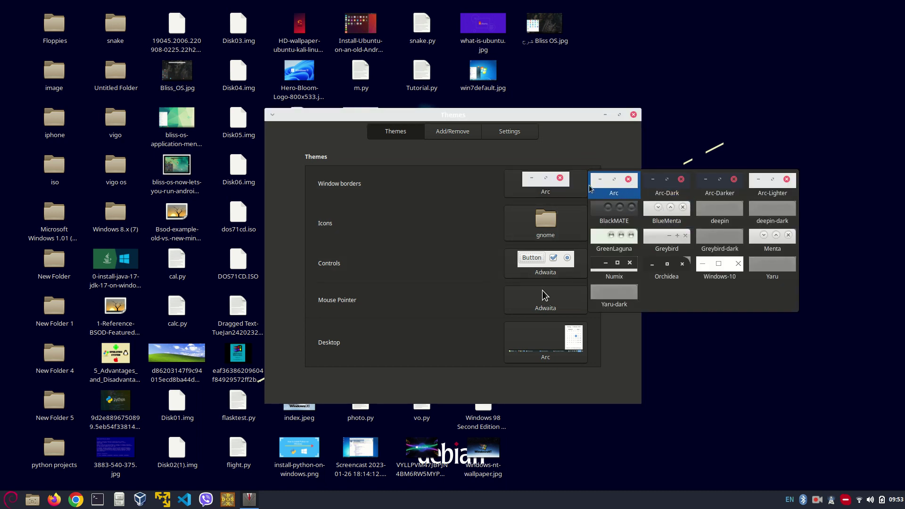
left_click(613, 187)
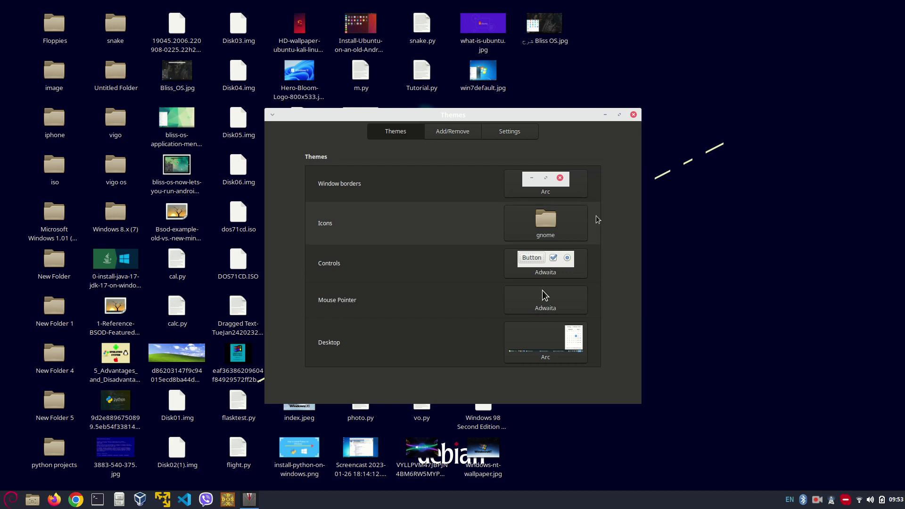
Try the BlackMATE desktop theme and return the desktop to Arc
left_click(565, 345)
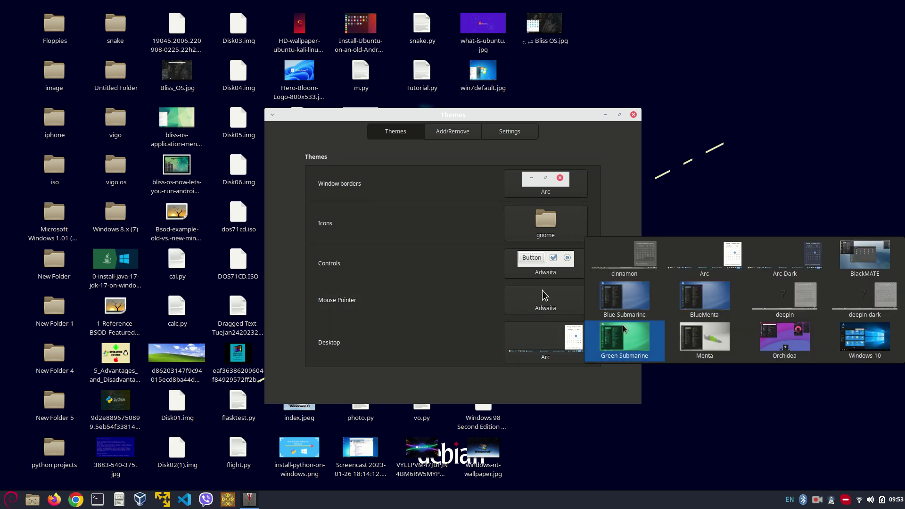
left_click(844, 265)
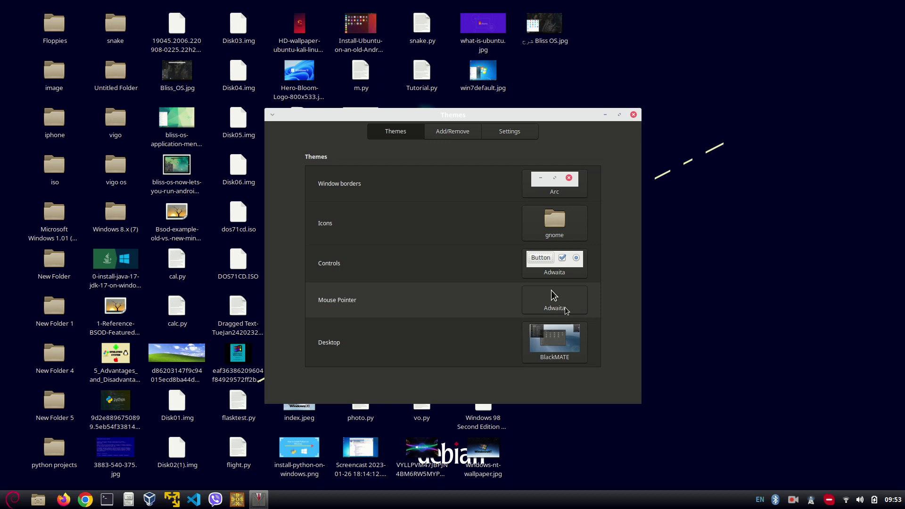
left_click(562, 343)
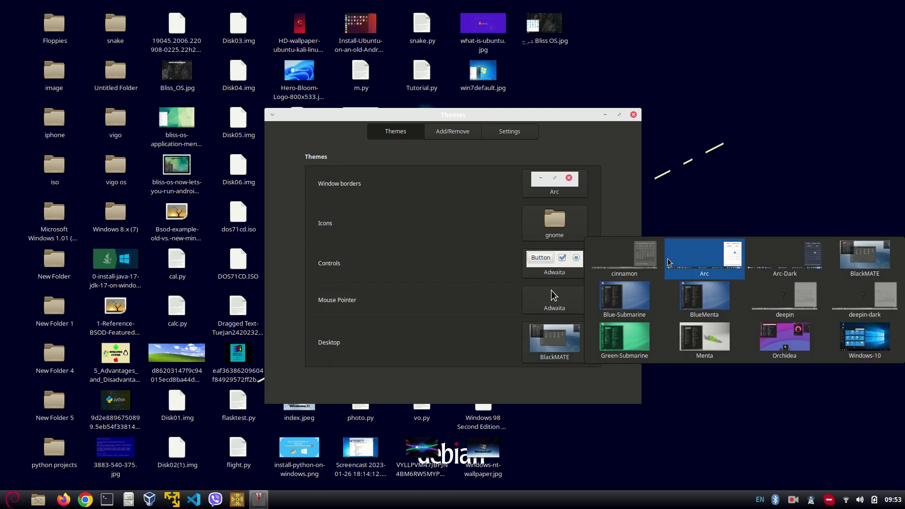
left_click(716, 272)
Set the window borders theme to Arc-Darker
left_click(545, 184)
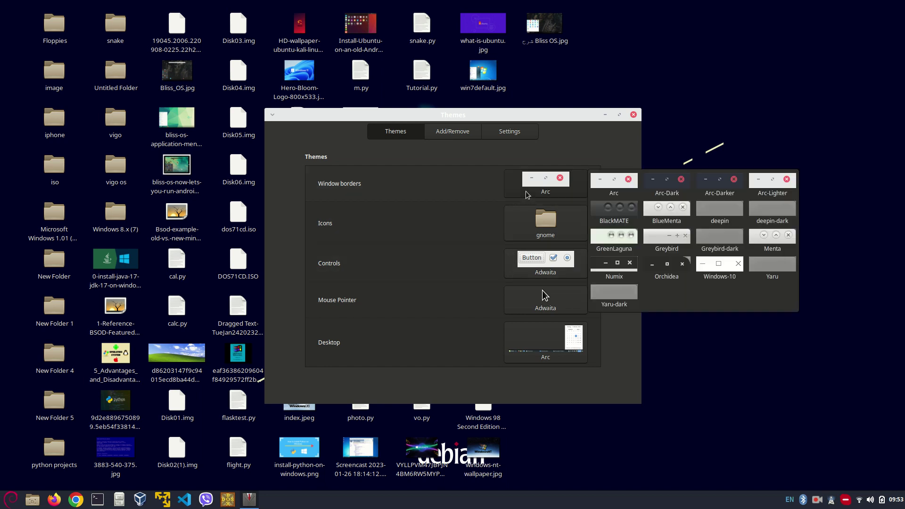
left_click(712, 191)
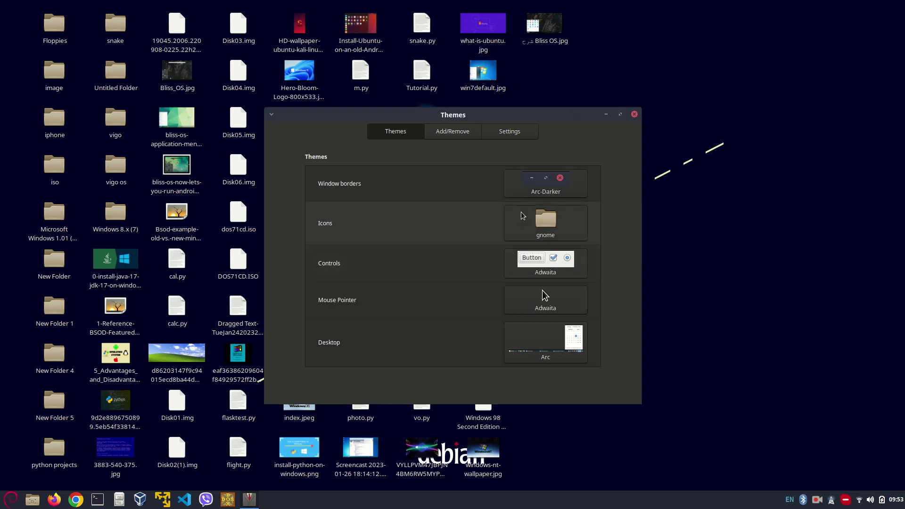
Browse the available icon themes and apply Zafiro-Nord-Black
left_click(545, 221)
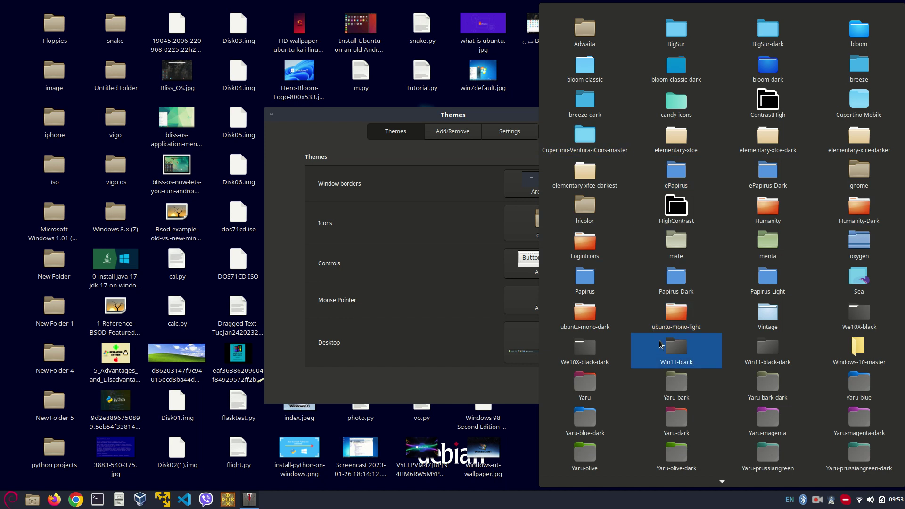
scroll(667, 361, "down", 1)
scroll(667, 371, "up", 1)
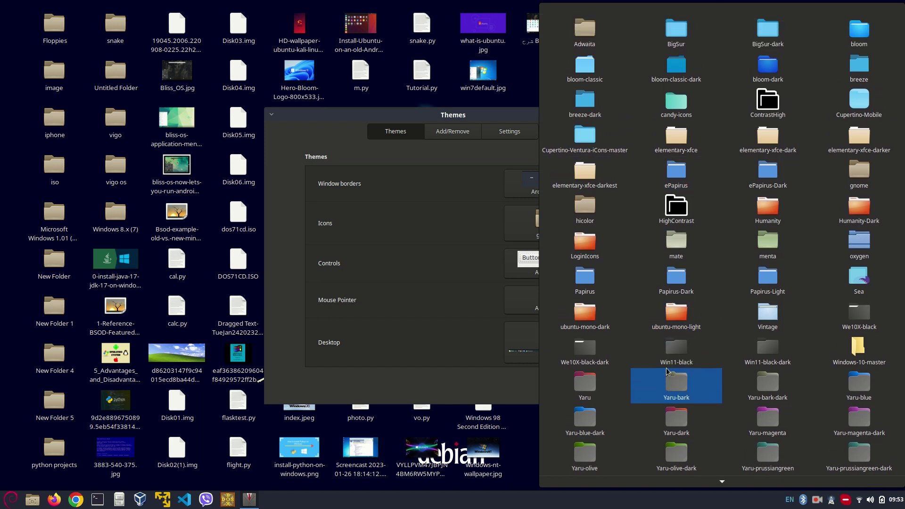
scroll(670, 279, "down", 1)
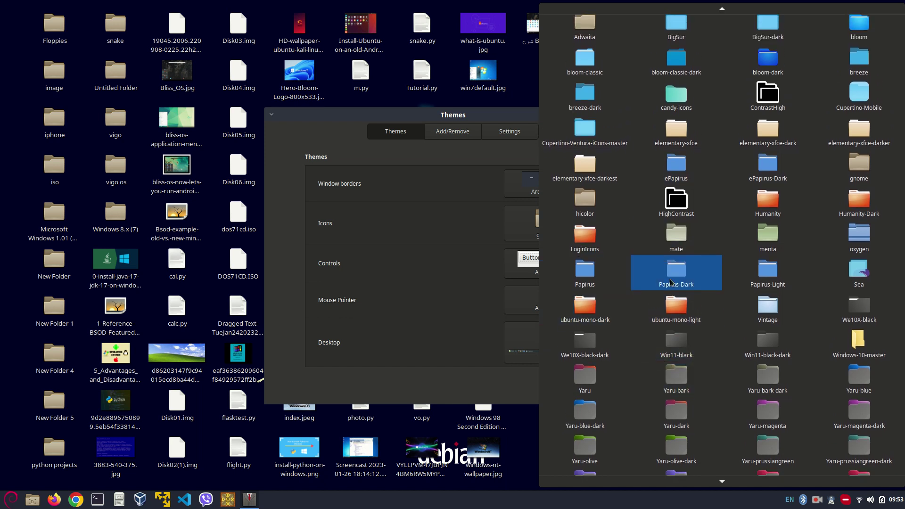
scroll(669, 374, "down", 3)
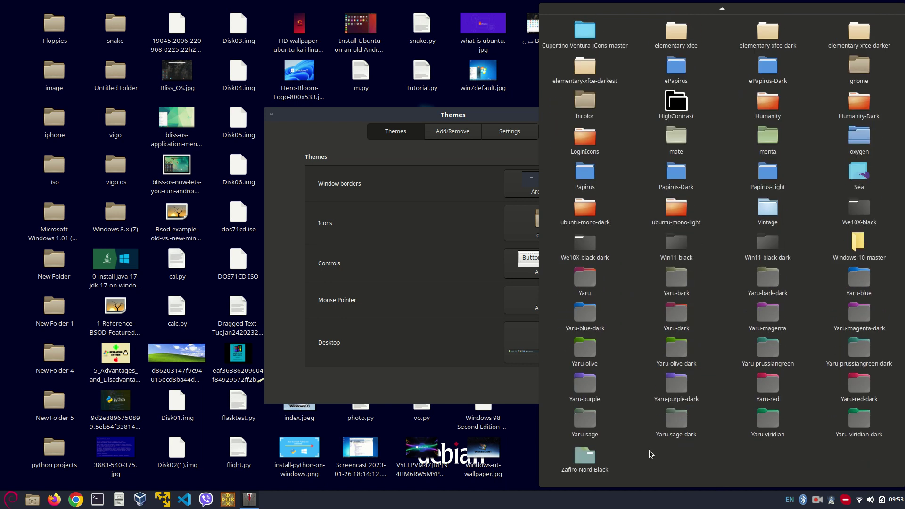
scroll(651, 454, "up", 1)
scroll(646, 465, "down", 1)
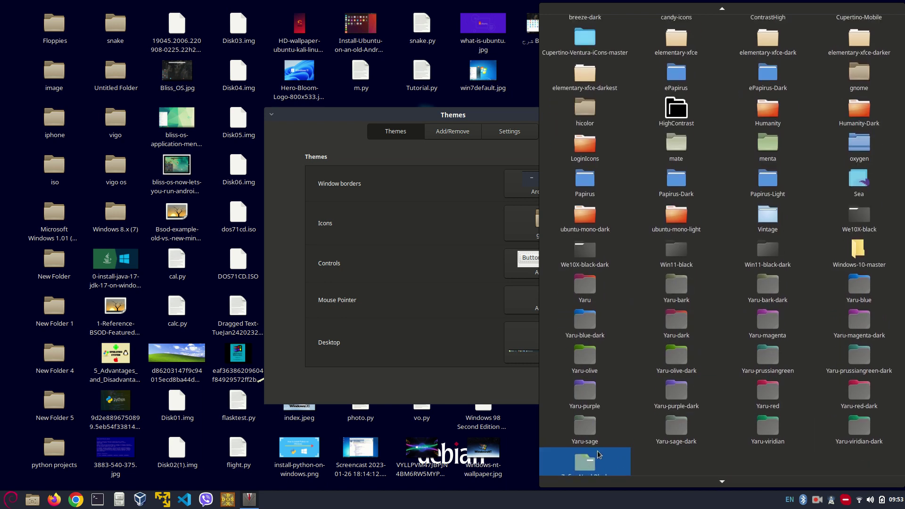
left_click(595, 456)
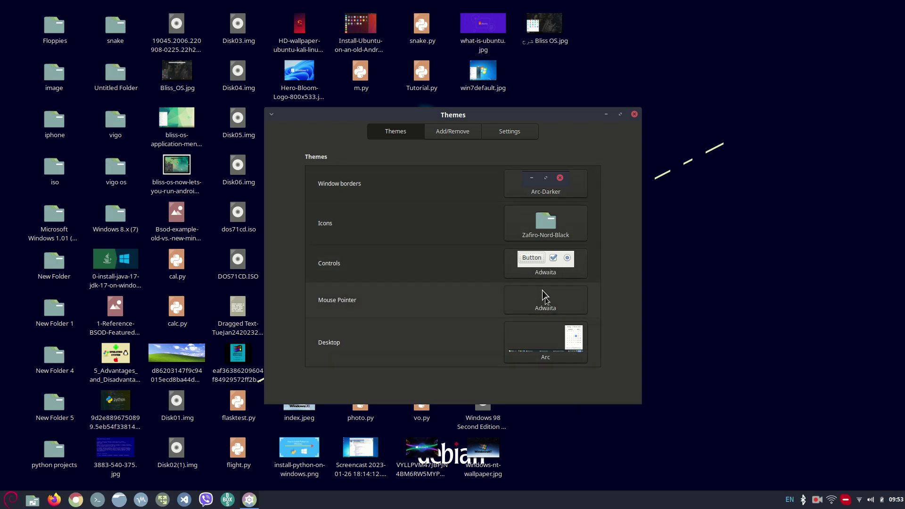
Set the icon theme to Papirus and check how the applications menu looks with it
left_click(542, 230)
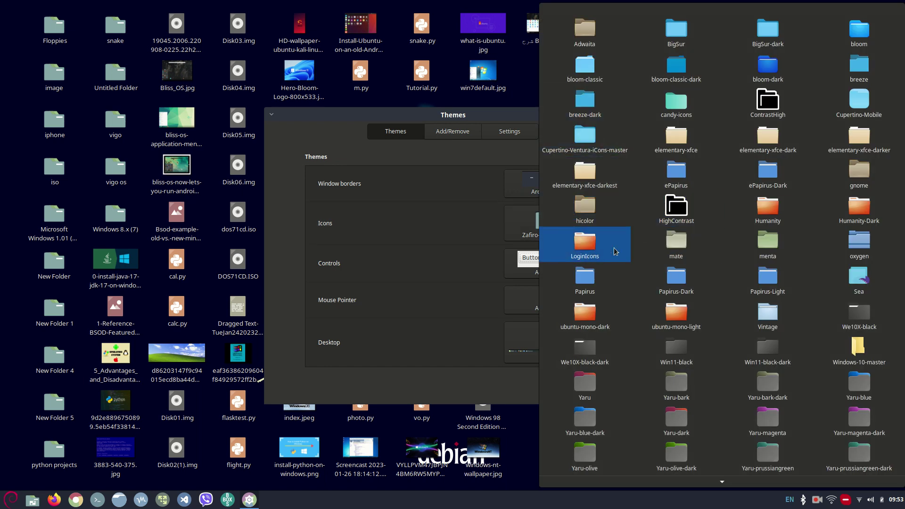
scroll(636, 242, "down", 1)
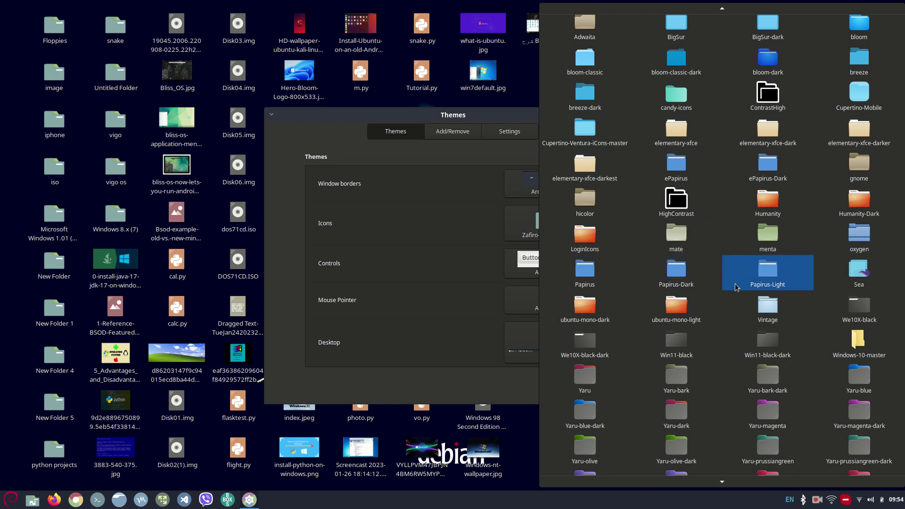
scroll(750, 310, "down", 1)
scroll(750, 310, "down", 5)
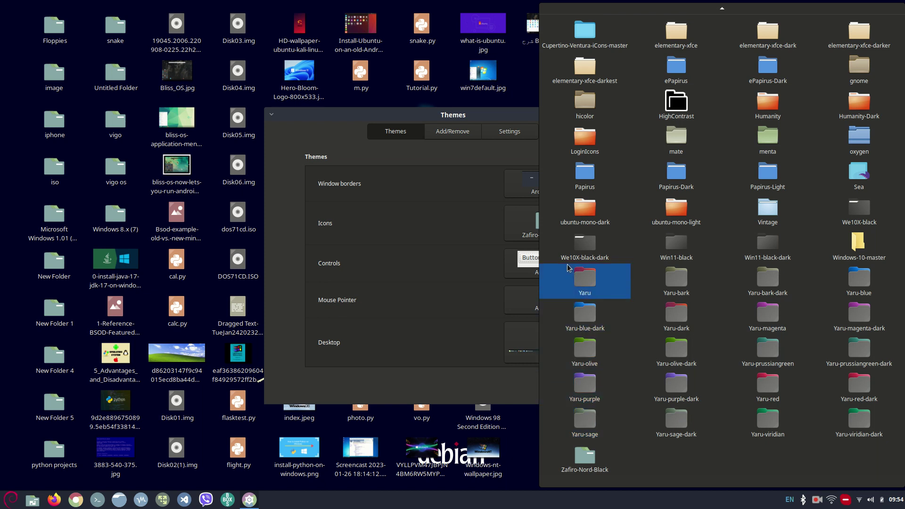
scroll(578, 251, "up", 2)
left_click(583, 228)
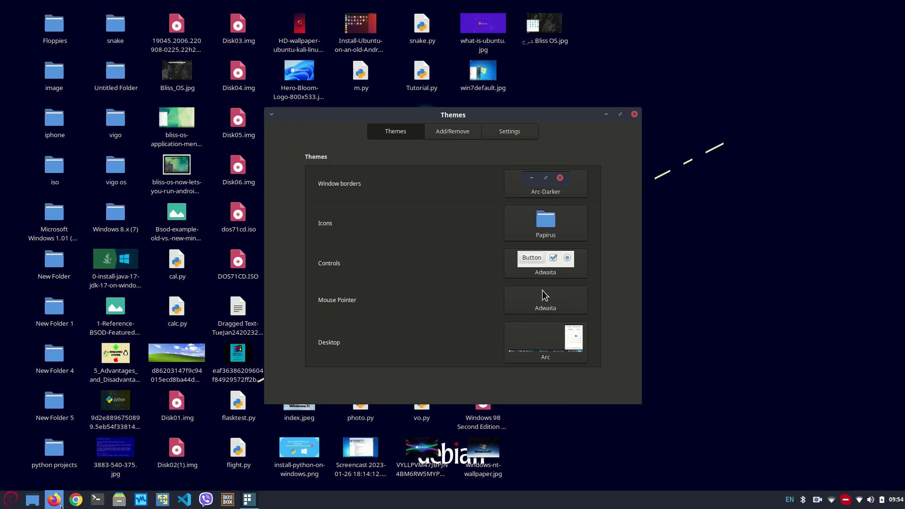
left_click(10, 498)
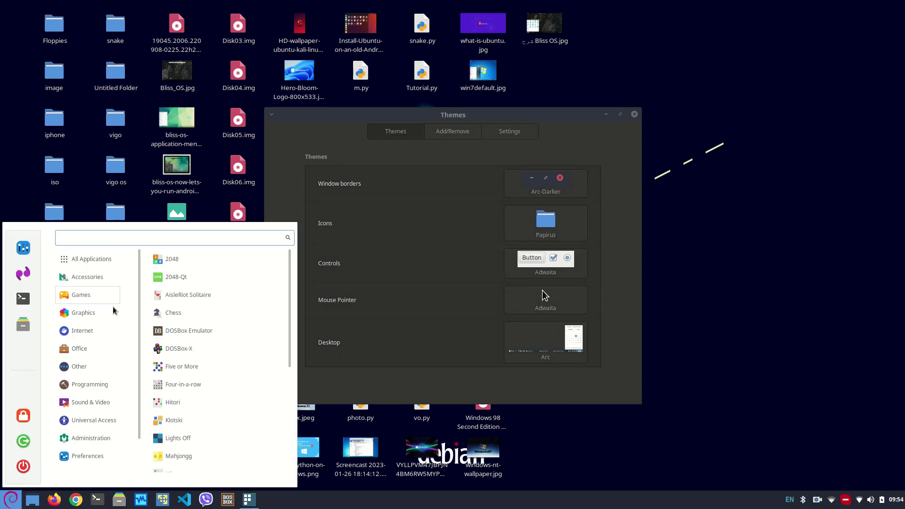
key("Escape")
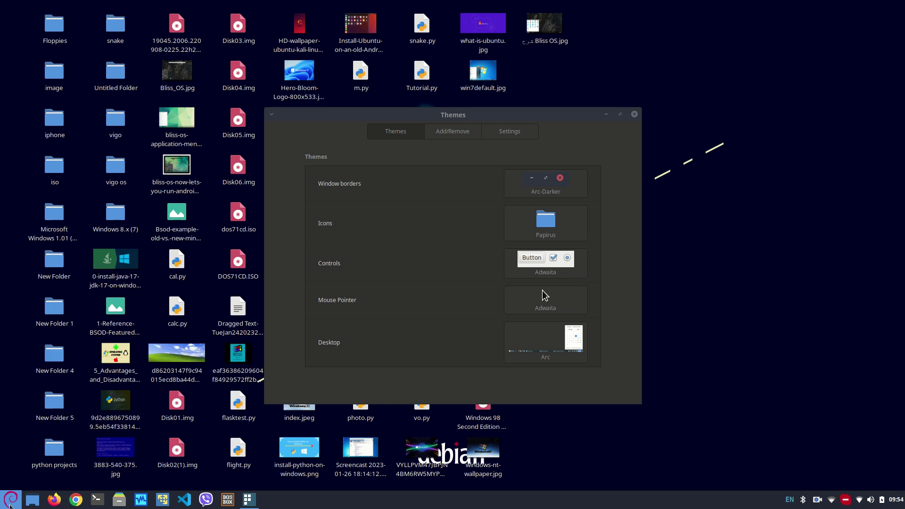
left_click(10, 500)
left_click(10, 500)
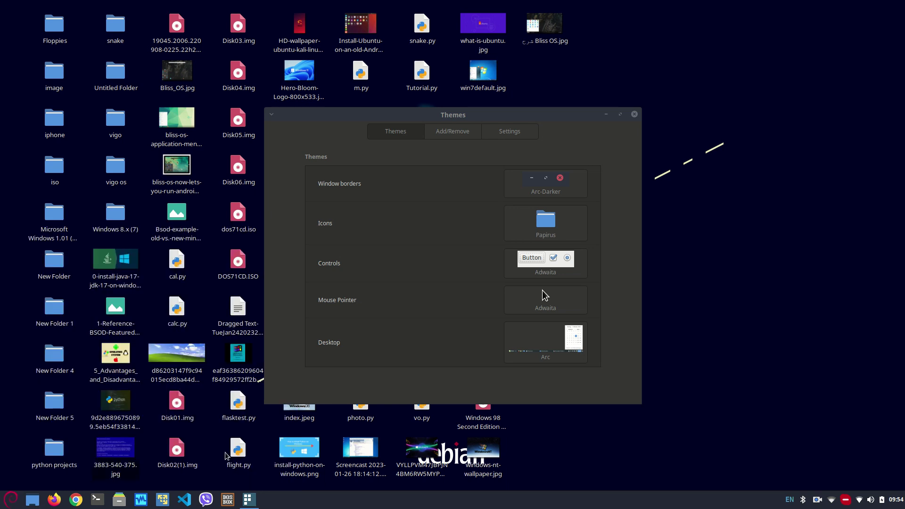
Set the desktop theme to Arc-Dark and check the applications menu's appearance
left_click(543, 335)
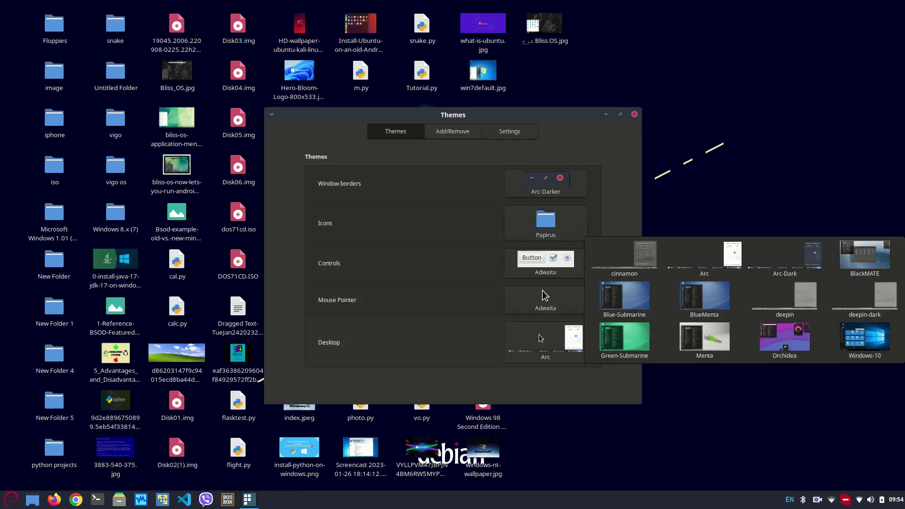
left_click(784, 265)
left_click(10, 500)
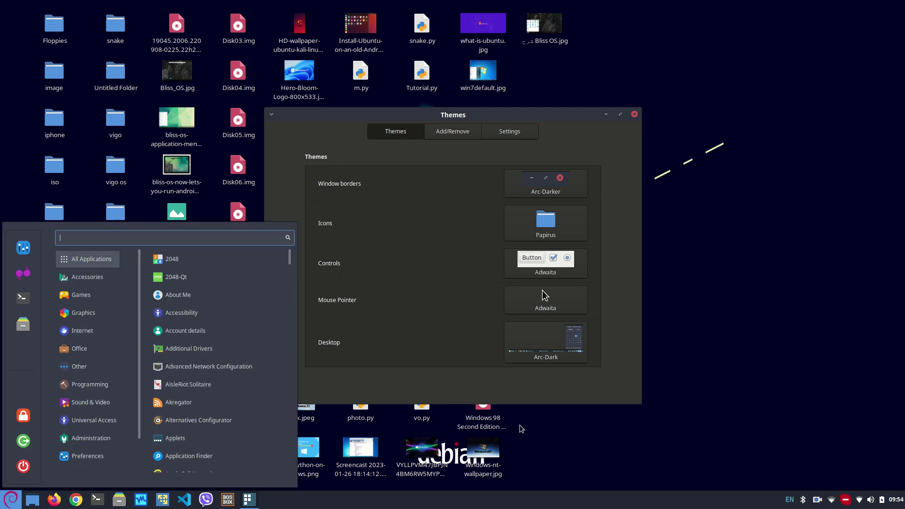
left_click(691, 188)
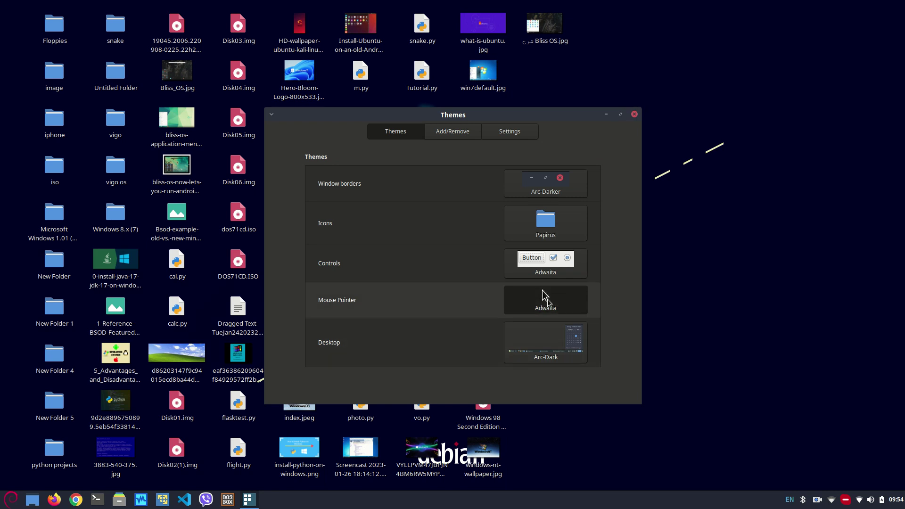
Set the mouse pointer theme to bloom-dark, close the Themes window and try the pointer on the desktop
left_click(545, 300)
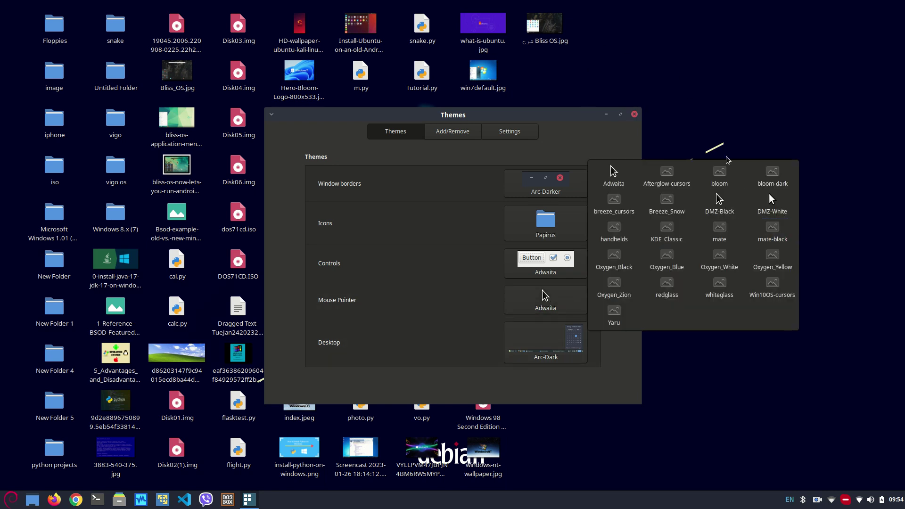
left_click(767, 190)
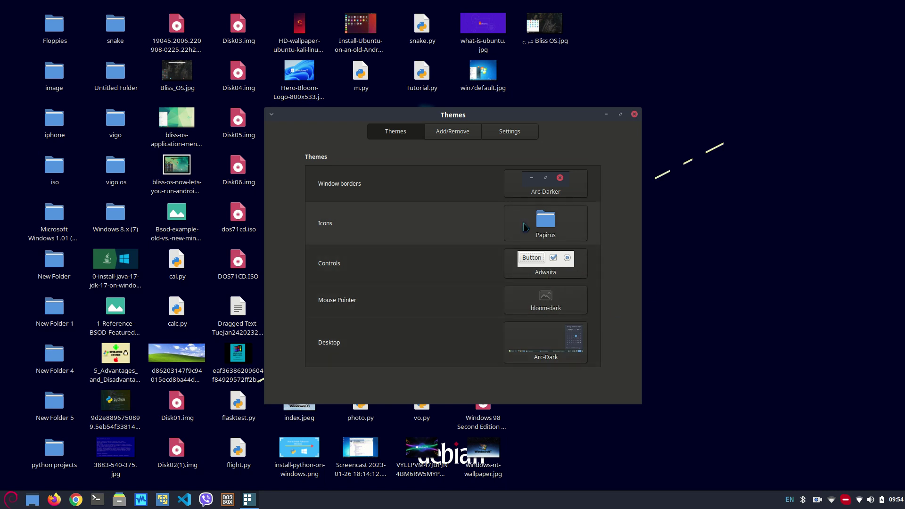
left_click(545, 302)
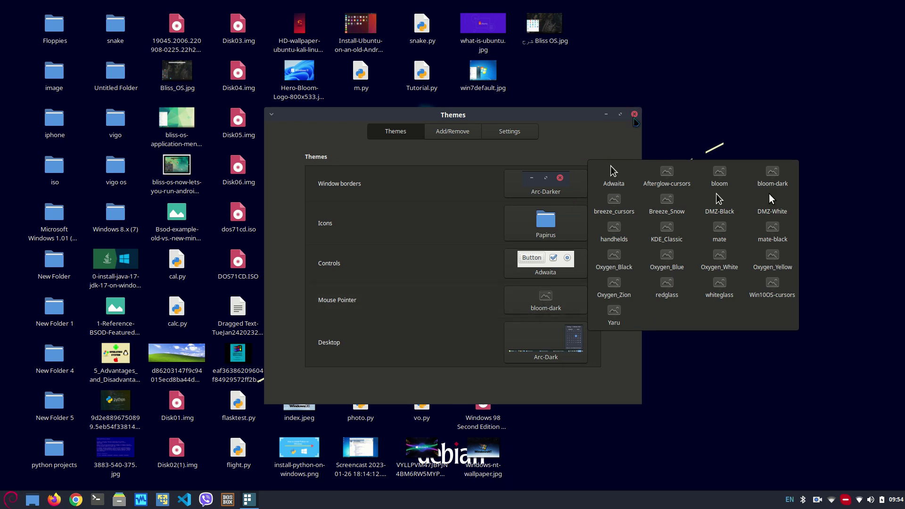
left_click(639, 115)
left_click(634, 114)
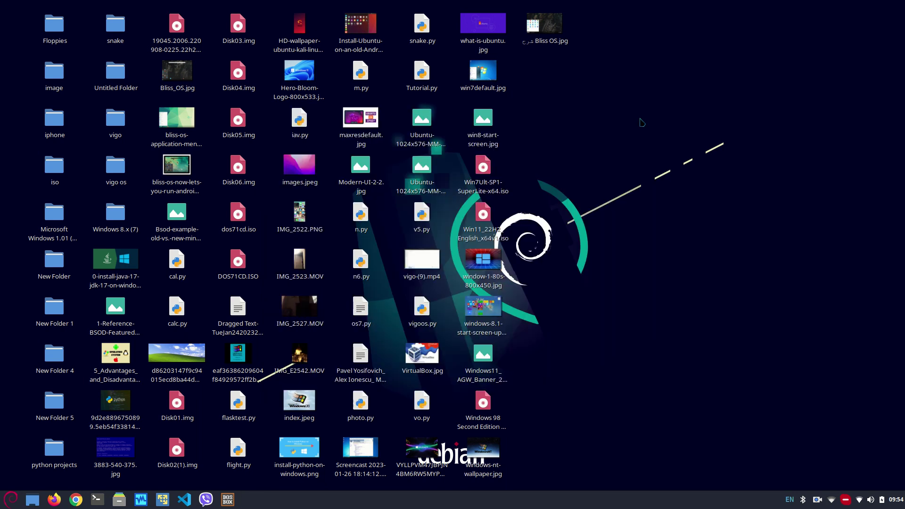
left_click_drag(680, 301, 650, 263)
Open the configuration of the panel's Menu applet and bring up the chooser for its custom icon
right_click(11, 497)
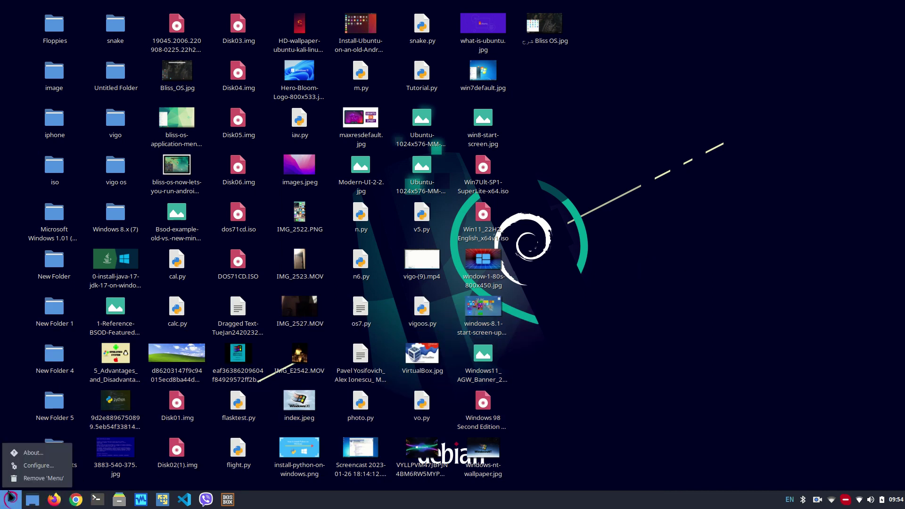
left_click(38, 467)
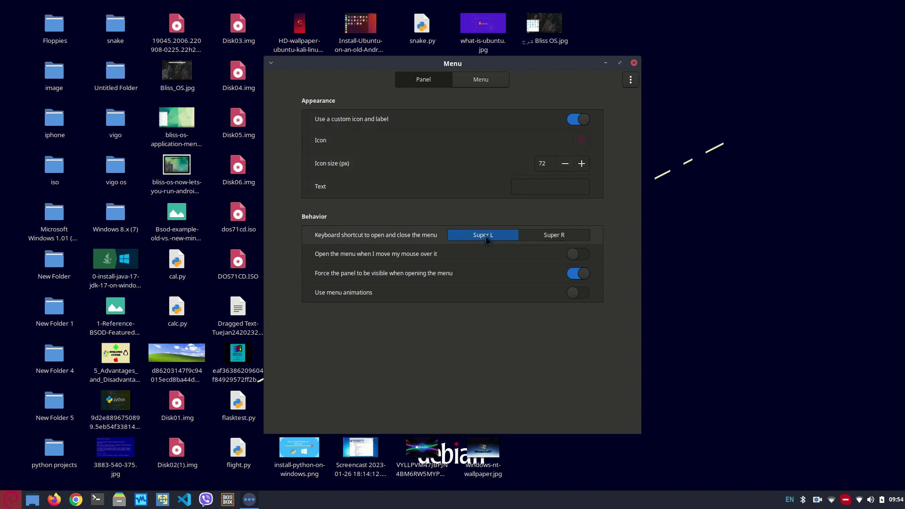
left_click(472, 78)
left_click(438, 86)
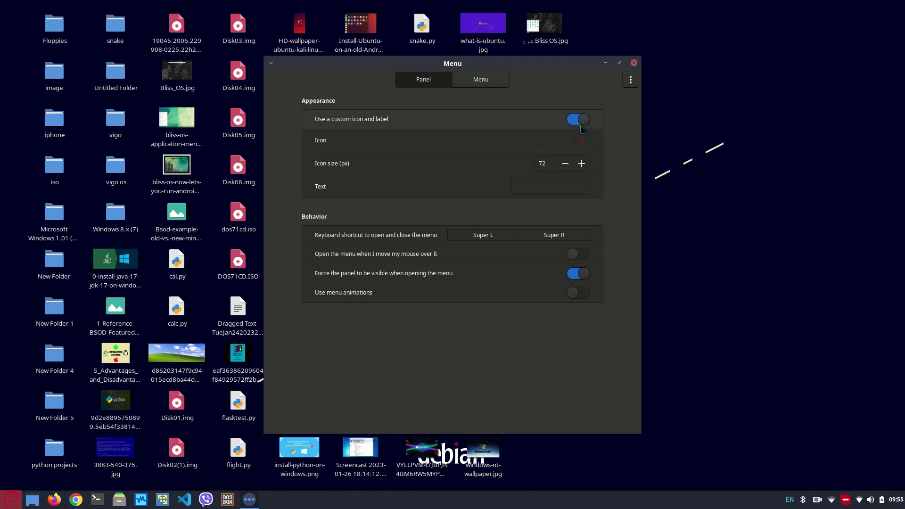
left_click(580, 140)
Look through the Home, Desktop, Downloads and Documents folders for an image file to use as the menu icon, and close the file browser
left_click(575, 141)
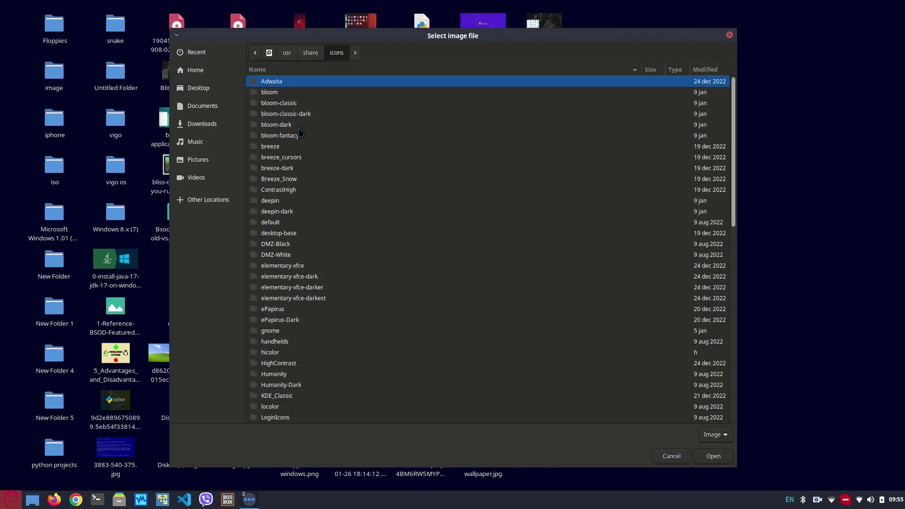
left_click(215, 74)
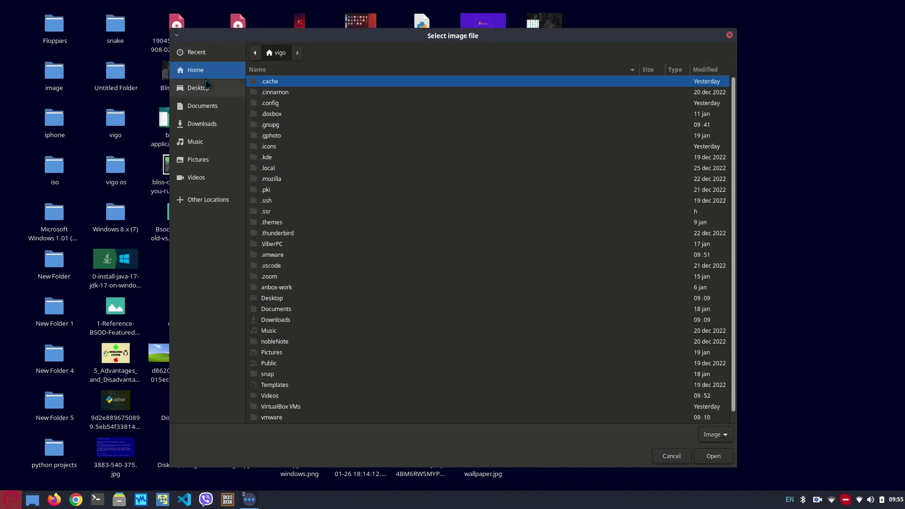
left_click(207, 87)
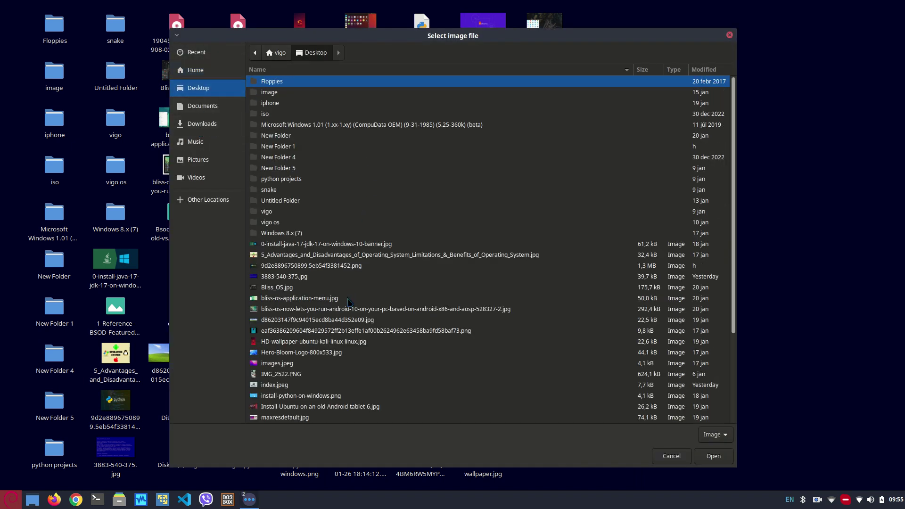
scroll(349, 302, "down", 5)
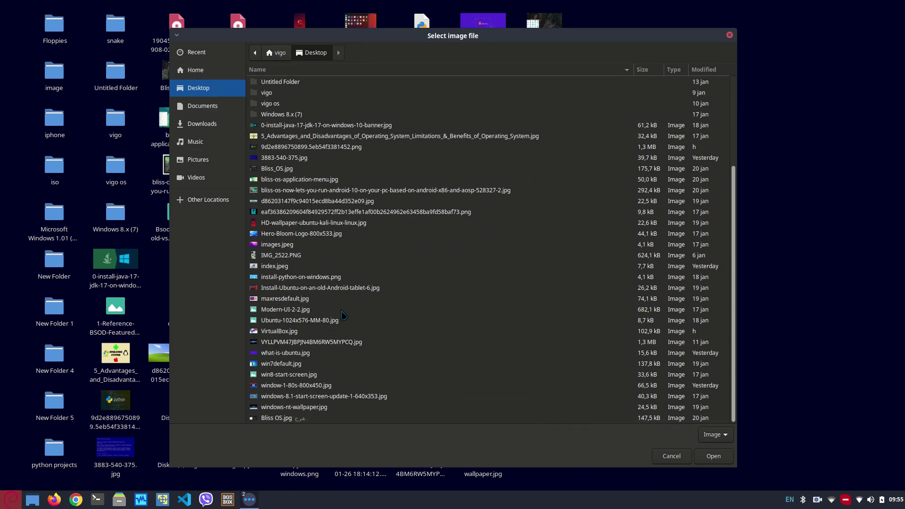
left_click(211, 123)
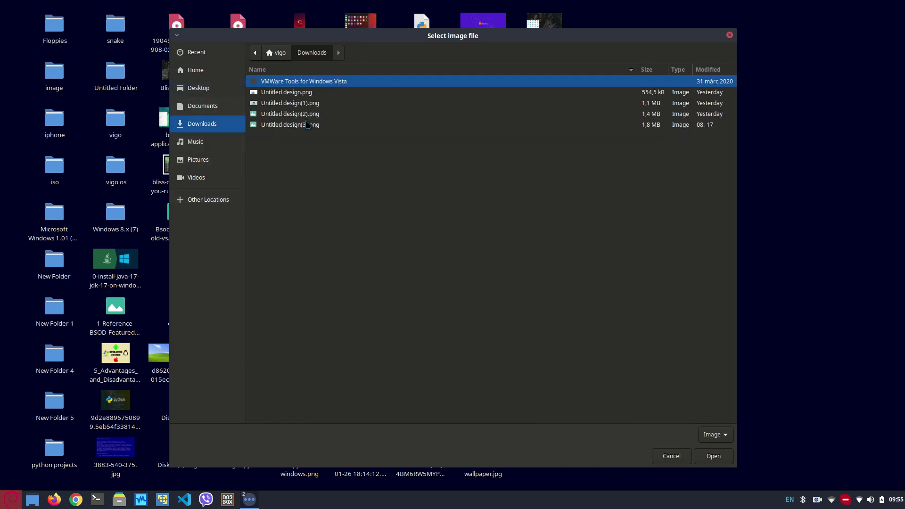
left_click(199, 104)
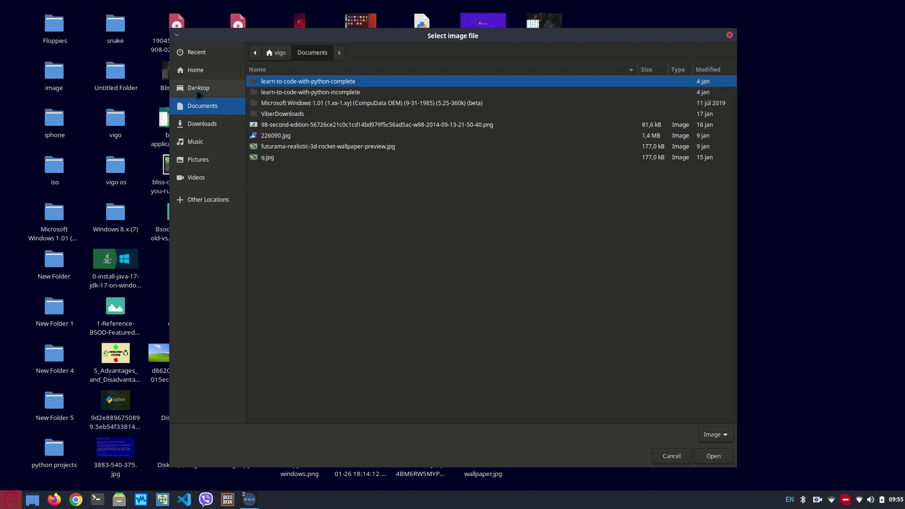
left_click(199, 91)
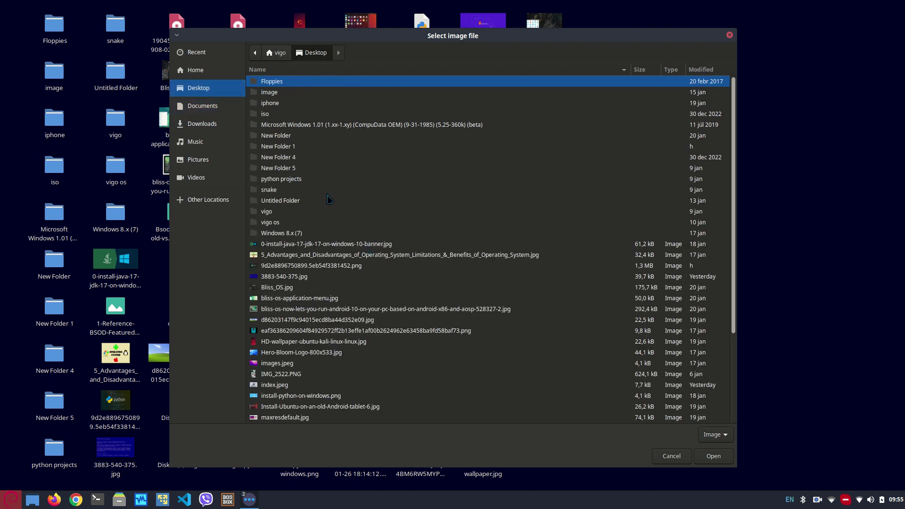
left_click_drag(320, 29, 440, 264)
left_click_drag(445, 129, 466, 183)
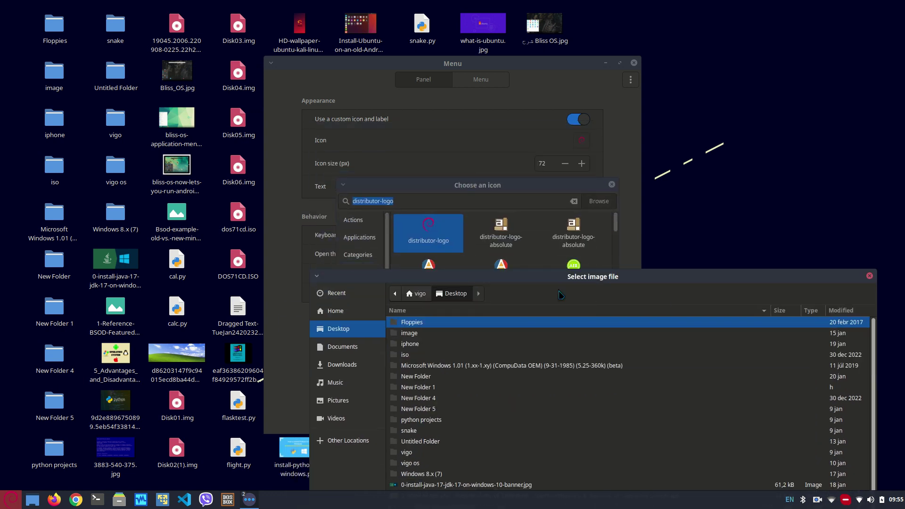
left_click(869, 276)
Set the menu icon to distributor-logo-android and try the menu on the panel
scroll(544, 304, "down", 5)
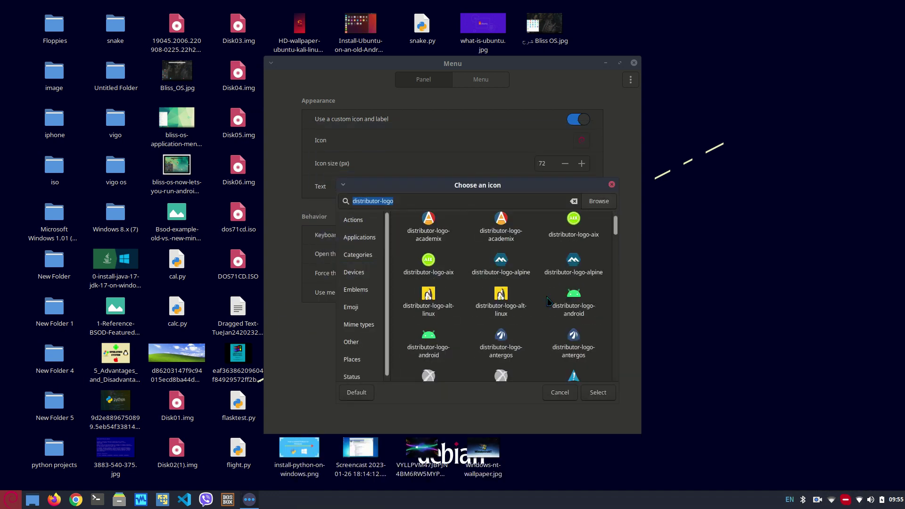
scroll(541, 309, "up", 2)
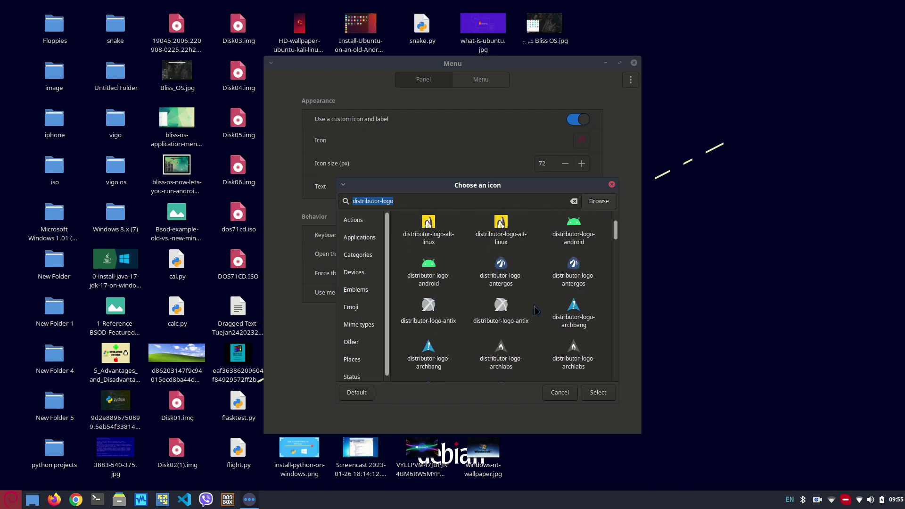
left_click(424, 274)
double_click(424, 274)
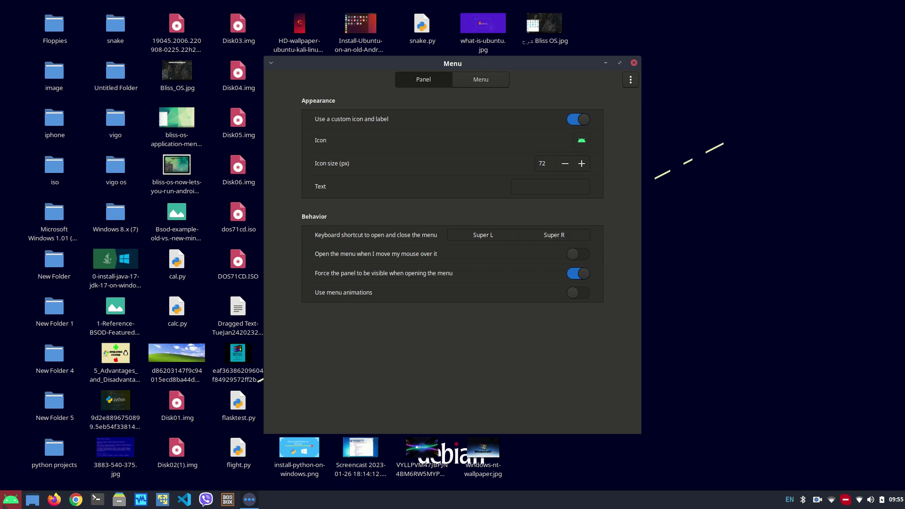
left_click(18, 502)
left_click(18, 502)
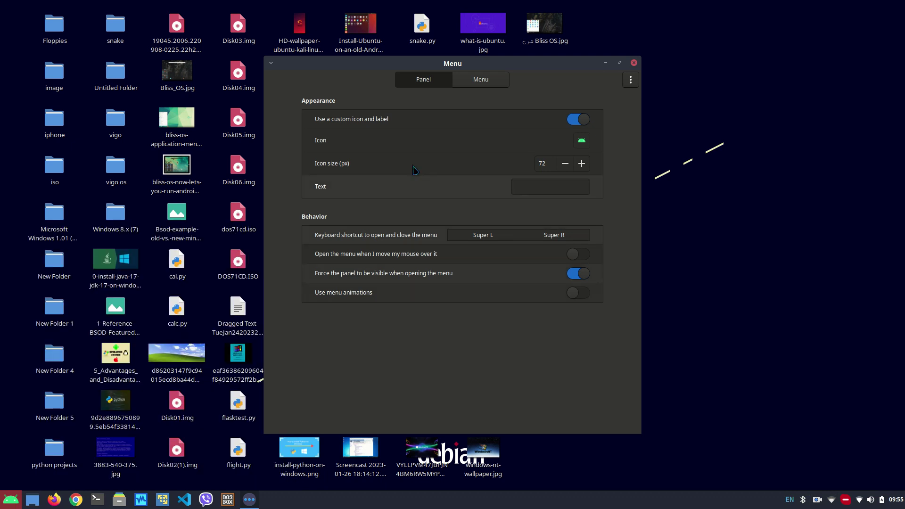
Browse the icon chooser's categories for another menu icon, including Emblems, Emoji, Places, Status and Actions
left_click(581, 140)
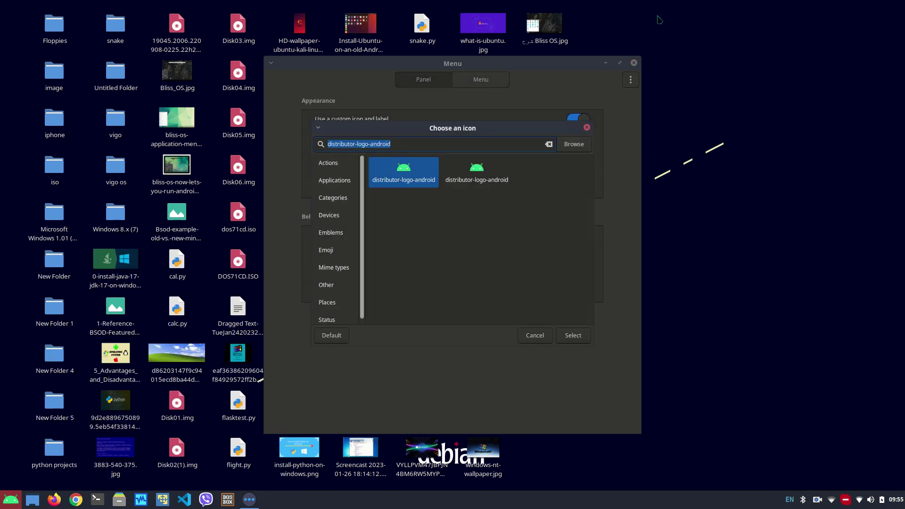
left_click(330, 232)
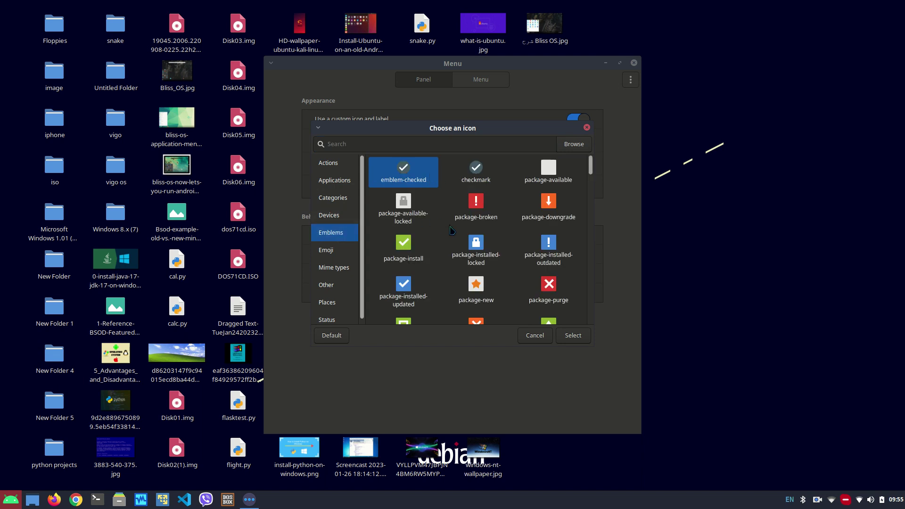
left_click(328, 270)
left_click(327, 251)
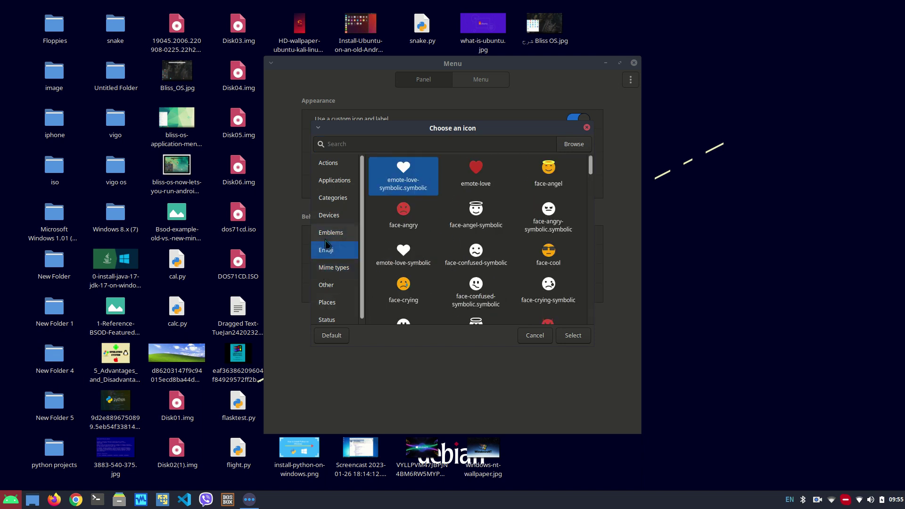
left_click(324, 239)
left_click(325, 267)
left_click(325, 302)
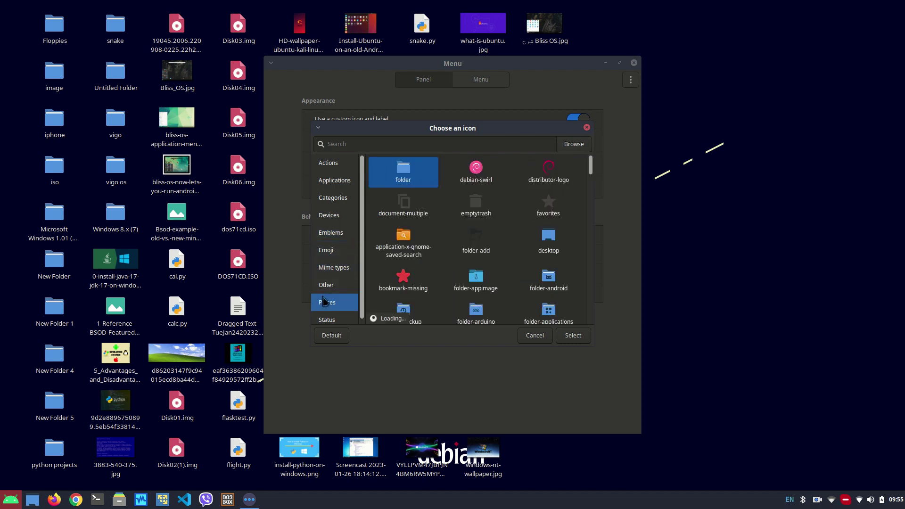
left_click(324, 320)
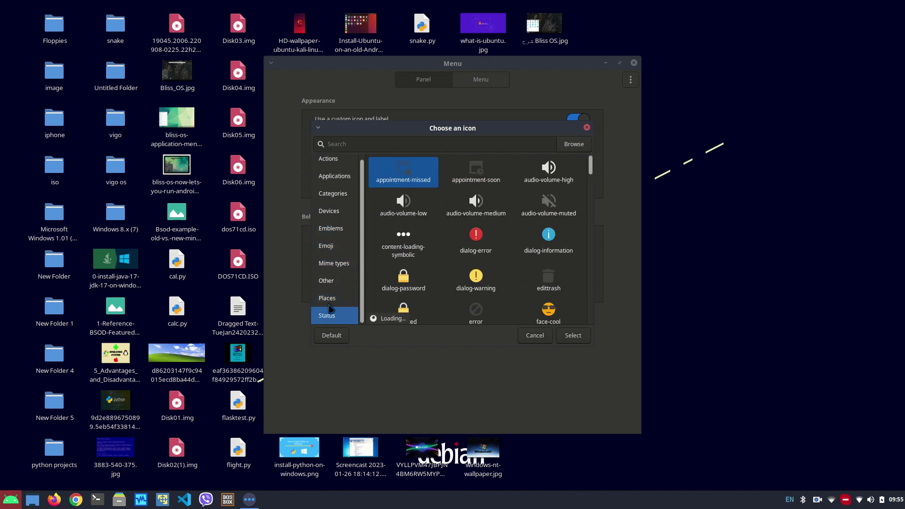
scroll(330, 165, "up", 1)
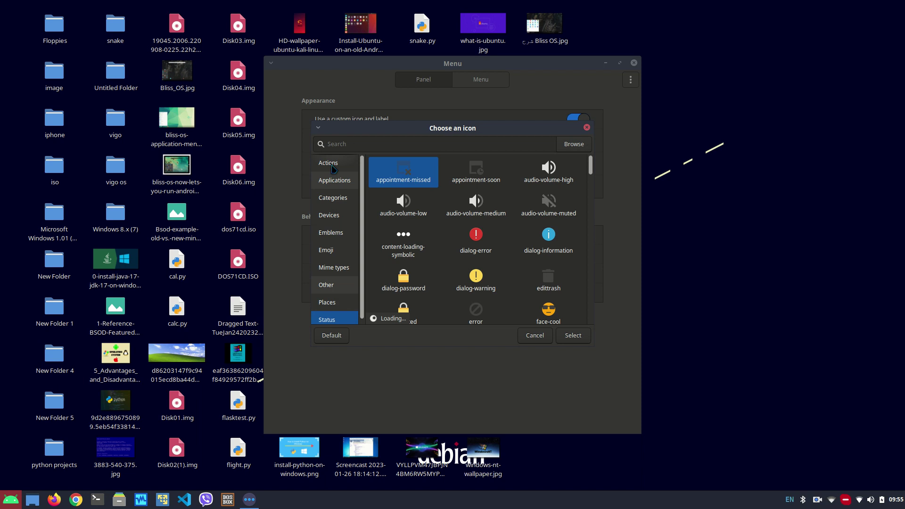
left_click(331, 165)
Set the menu icon to 4kyoutubetomp3 from the Categories group
left_click(333, 198)
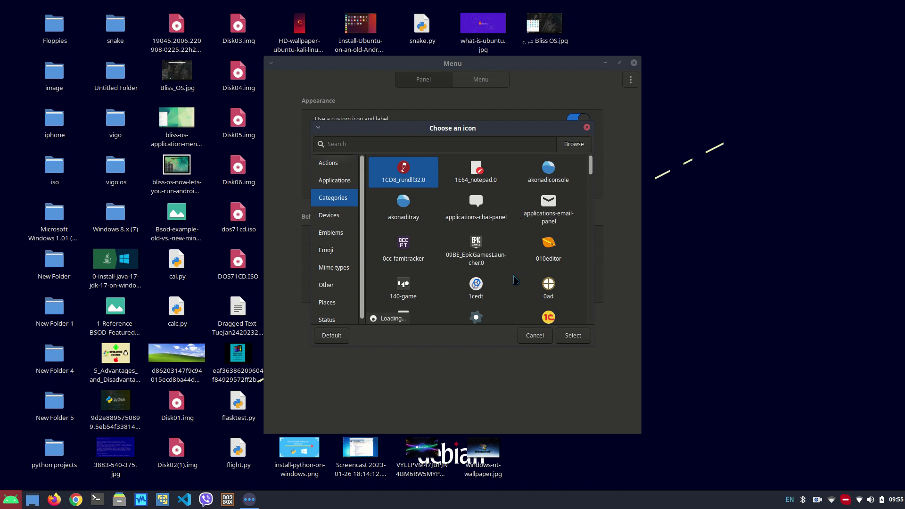
scroll(450, 242, "down", 5)
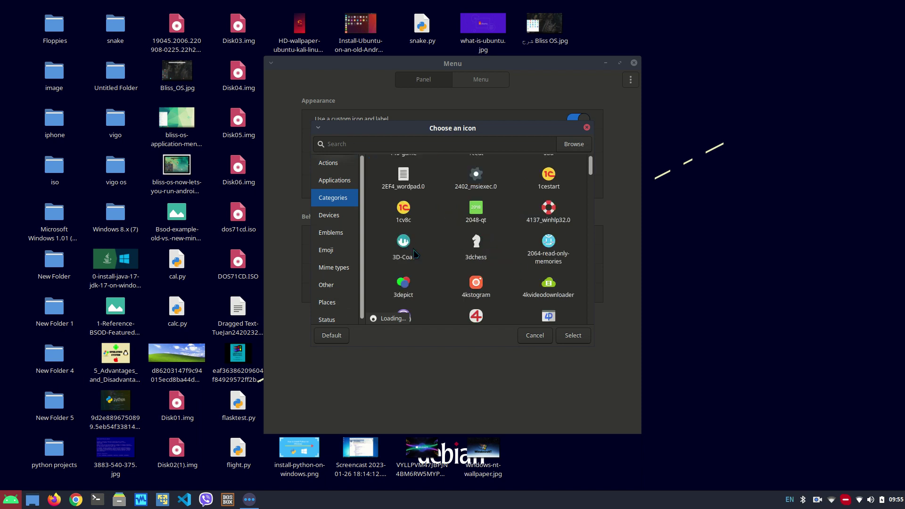
scroll(414, 254, "down", 3)
scroll(404, 172, "down", 1)
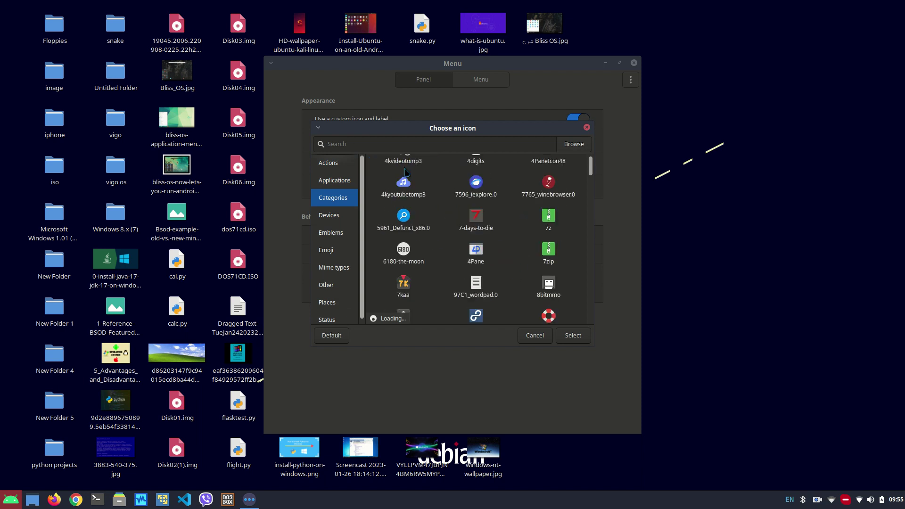
double_click(403, 183)
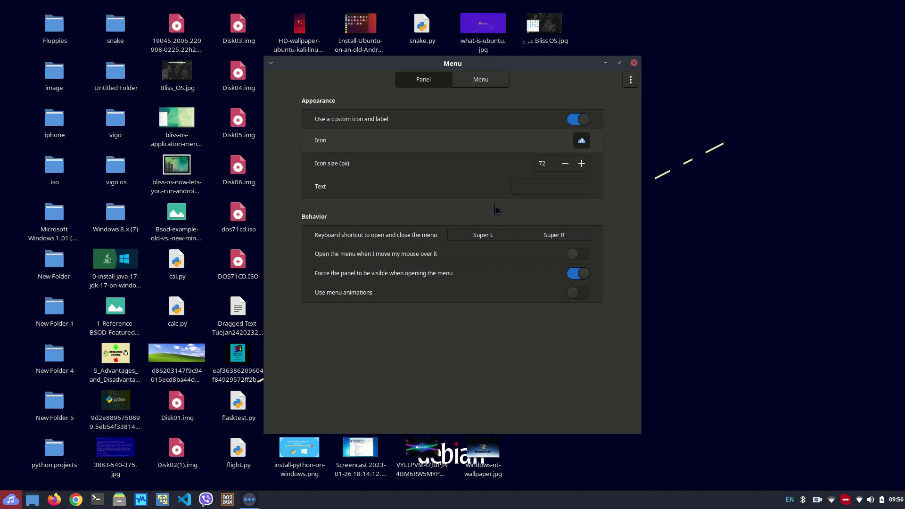
Look through the Emblems icons and set the menu icon to applications-other from the Other category
left_click(581, 140)
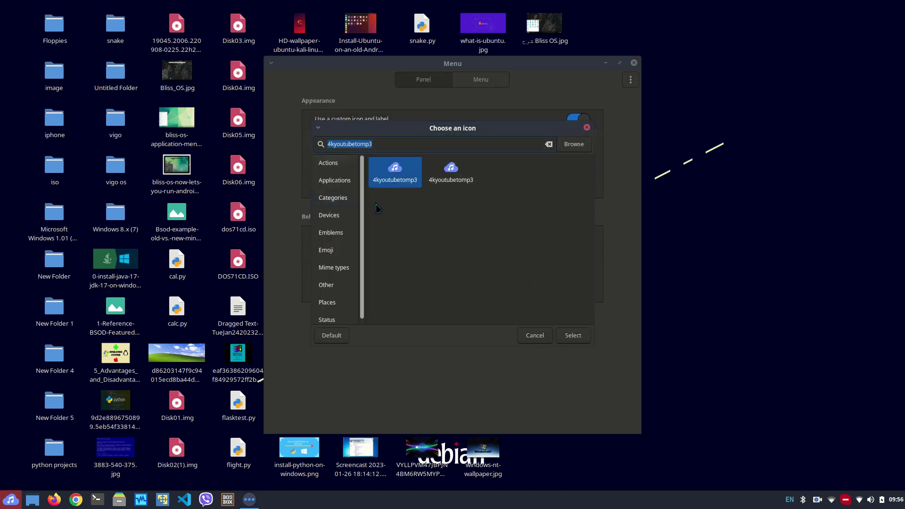
left_click(330, 216)
left_click(331, 235)
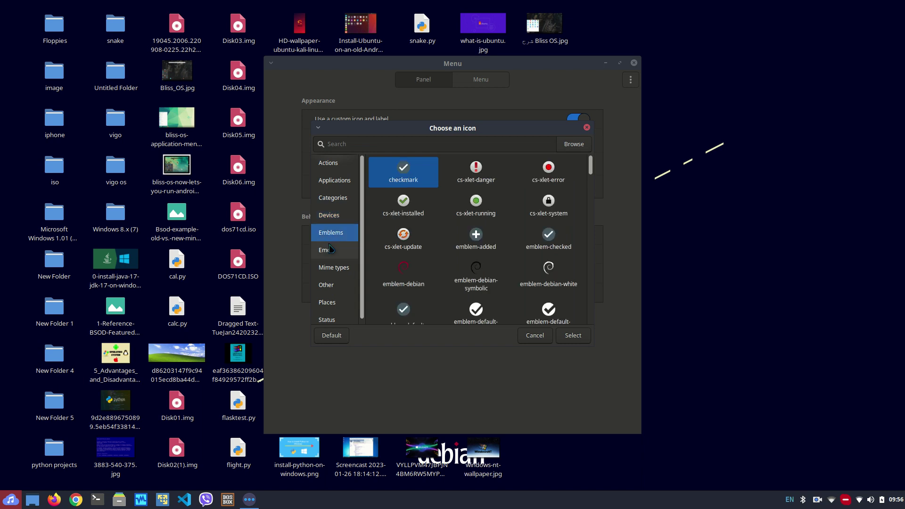
scroll(435, 227, "down", 6)
scroll(436, 227, "down", 5)
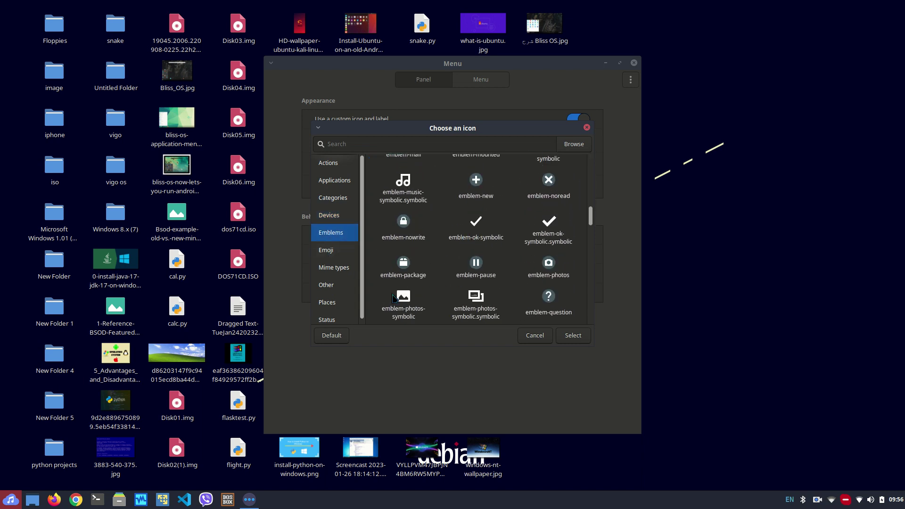
left_click(326, 285)
scroll(450, 246, "down", 3)
scroll(450, 246, "down", 1)
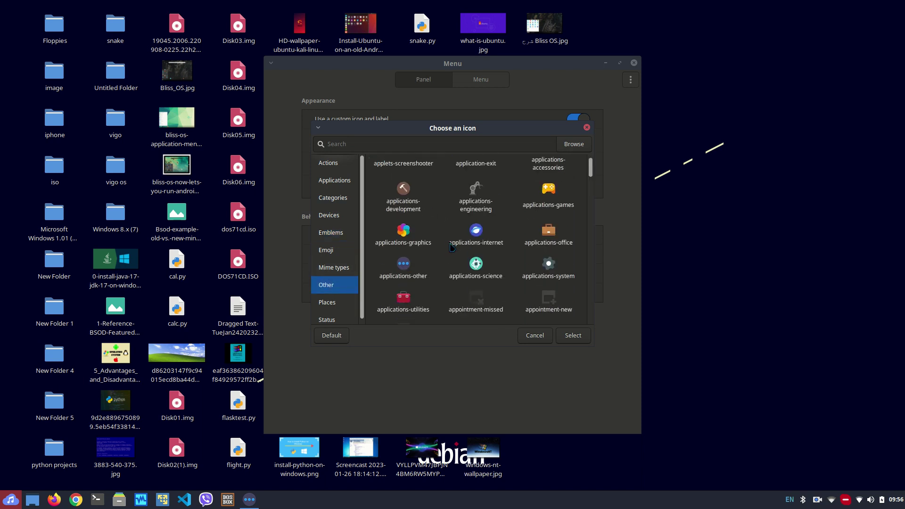
scroll(410, 214, "down", 3)
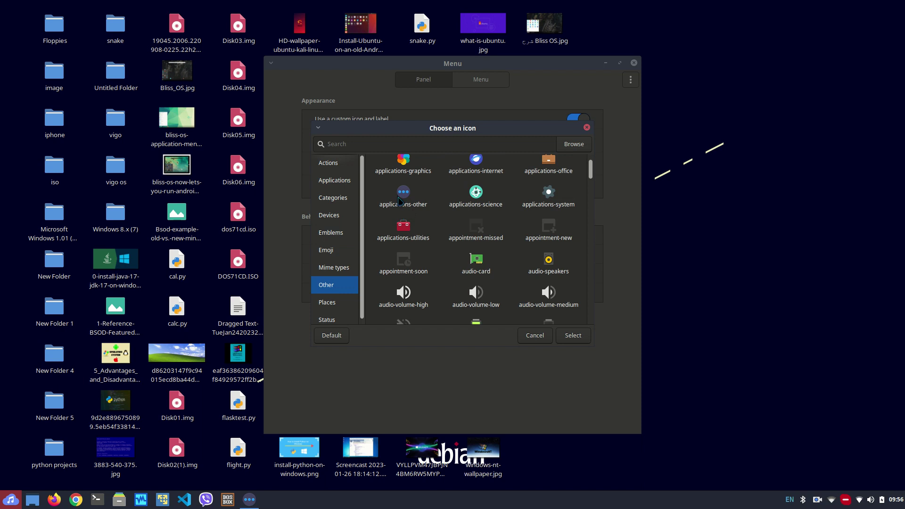
left_click(399, 202)
double_click(399, 201)
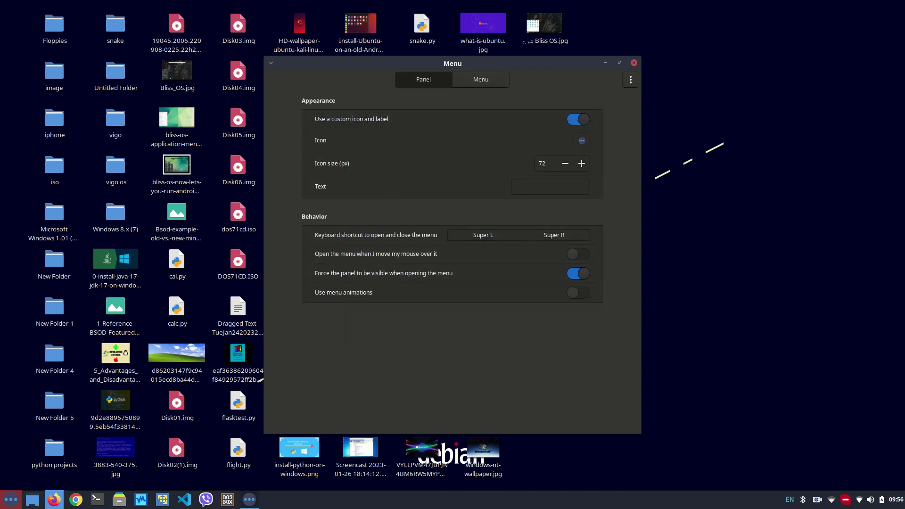
Open and close the application menu to try its new panel icon, and close the menu's settings window
left_click(3, 497)
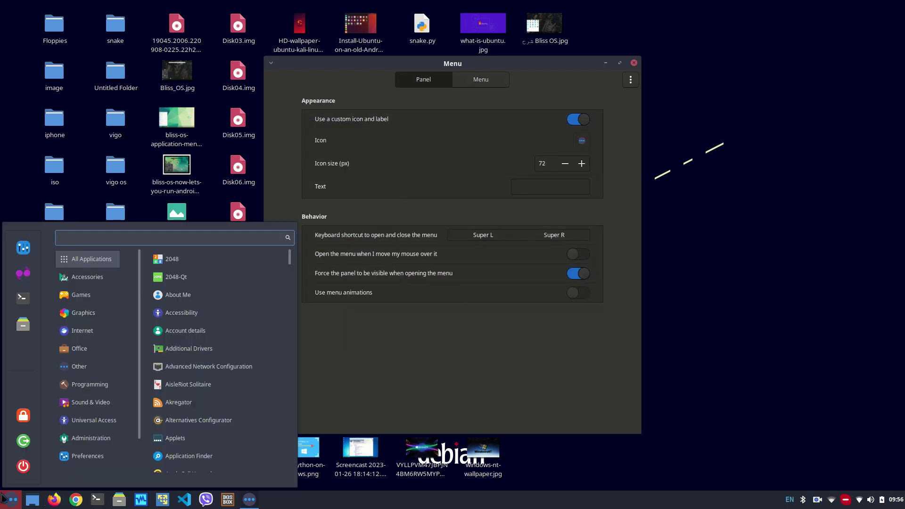
left_click(3, 497)
left_click(3, 497)
left_click(3, 498)
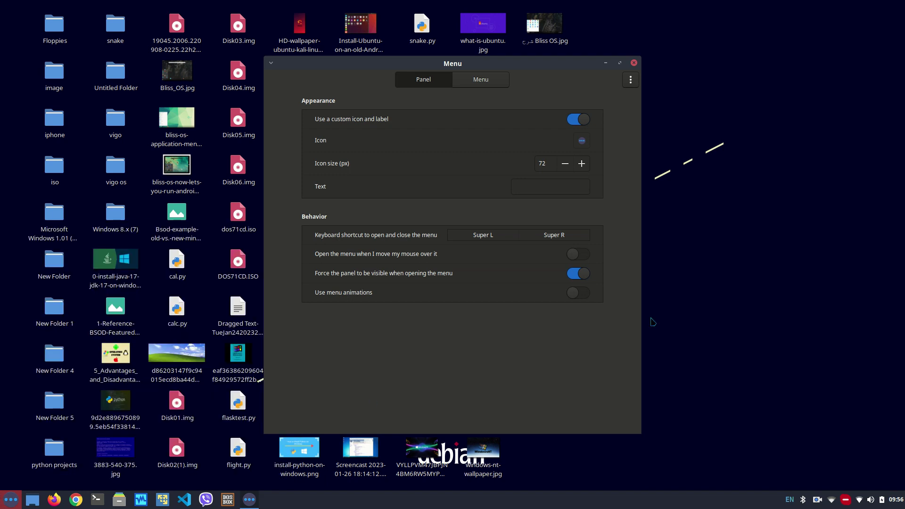
left_click(634, 63)
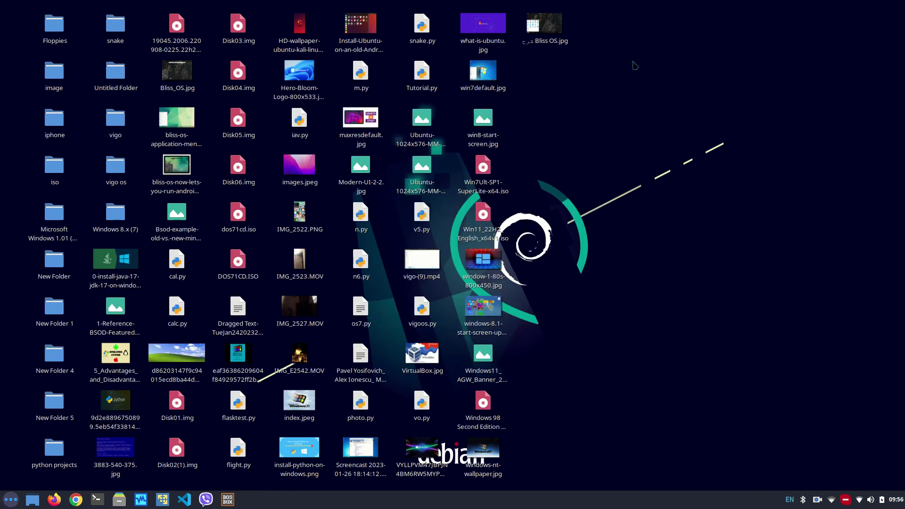
Enable panel edit mode, try to move the launchers and menu toward the middle of the panel, and turn edit mode off
right_click(425, 505)
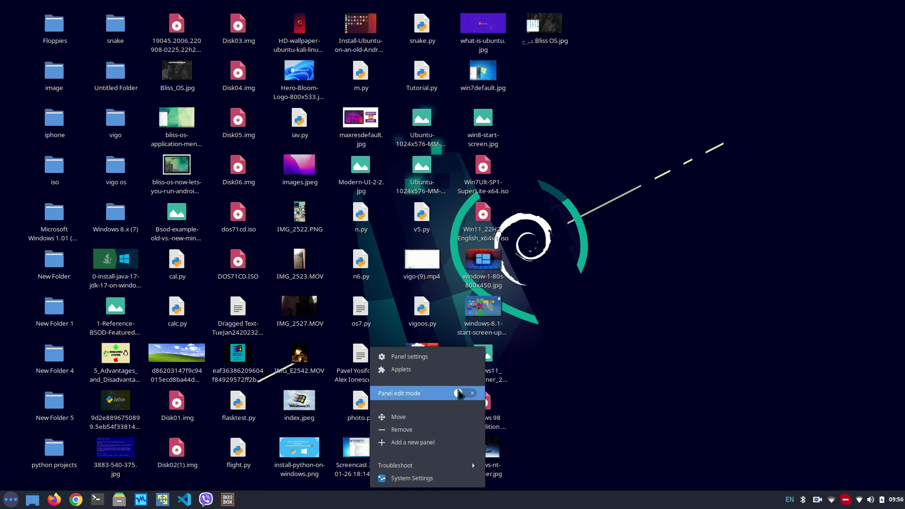
left_click(465, 393)
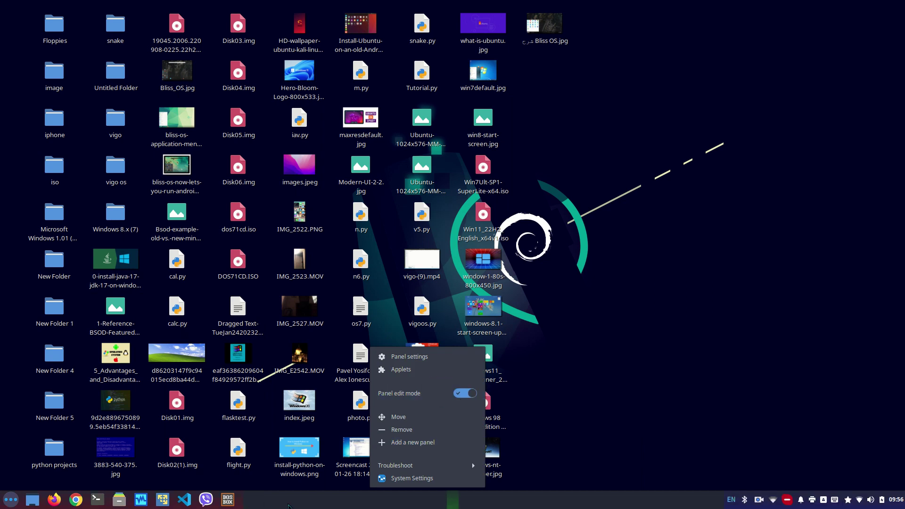
left_click(288, 506)
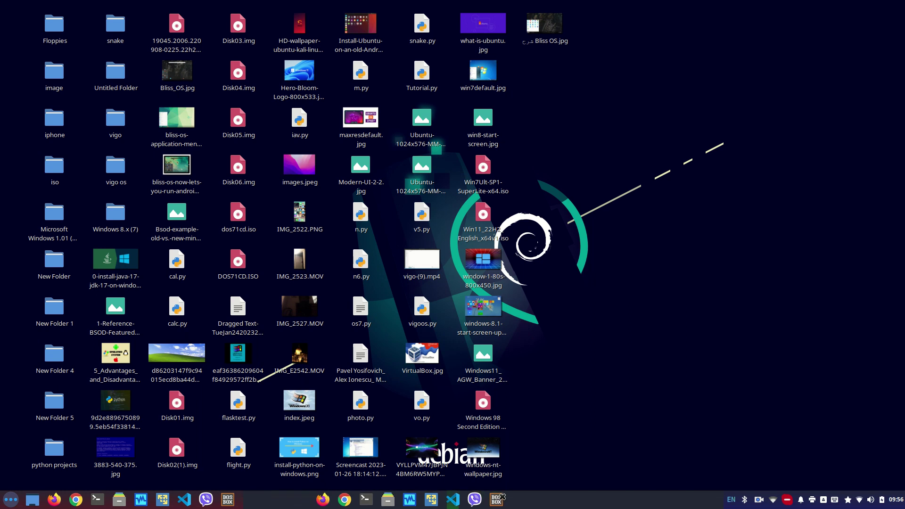
left_click_drag(10, 499, 452, 500)
left_click_drag(10, 499, 460, 503)
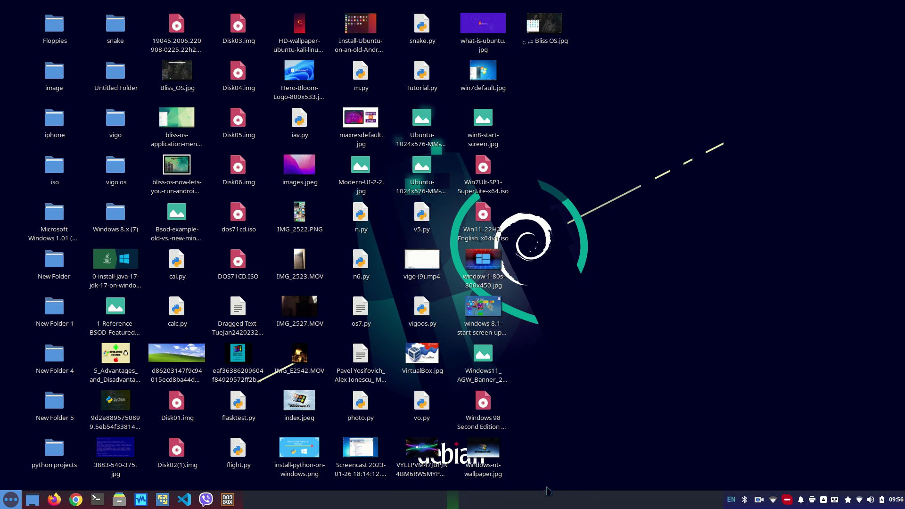
right_click(327, 500)
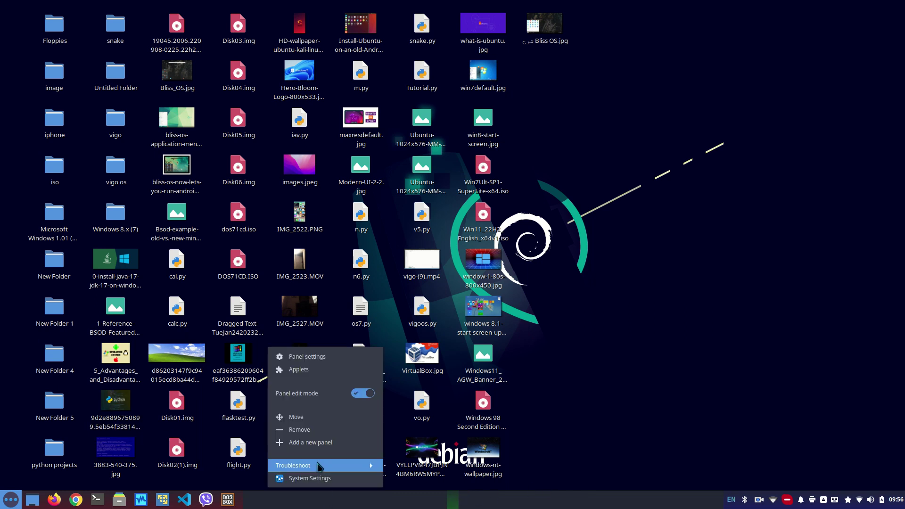
left_click(363, 394)
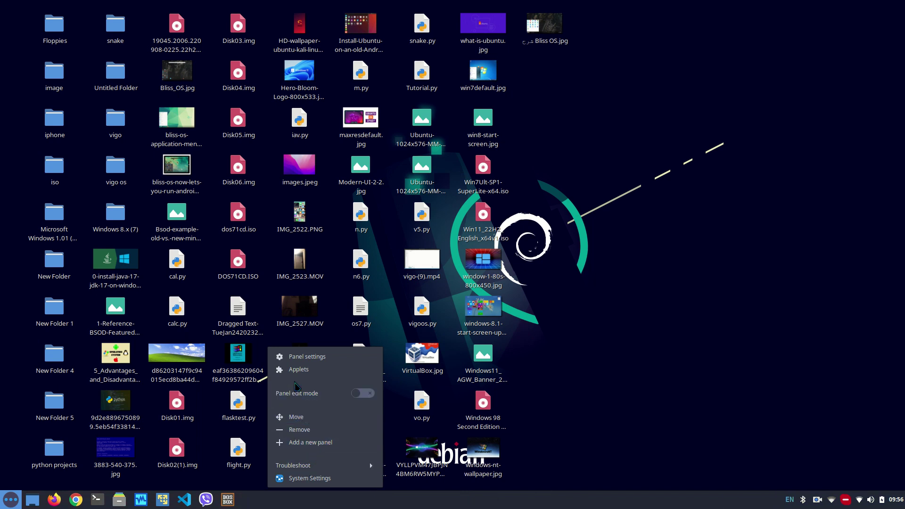
Set the panel height to 46 in the panel settings and close the settings window
left_click(332, 358)
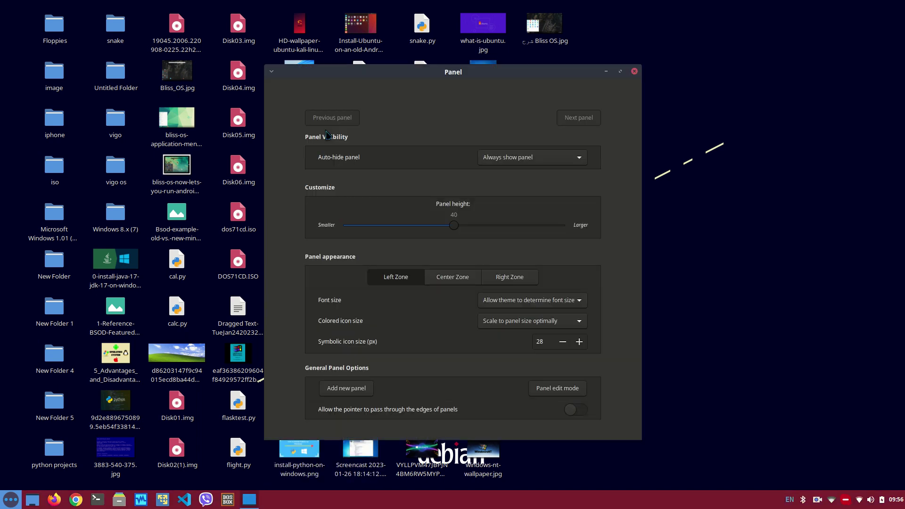
left_click_drag(454, 222, 485, 246)
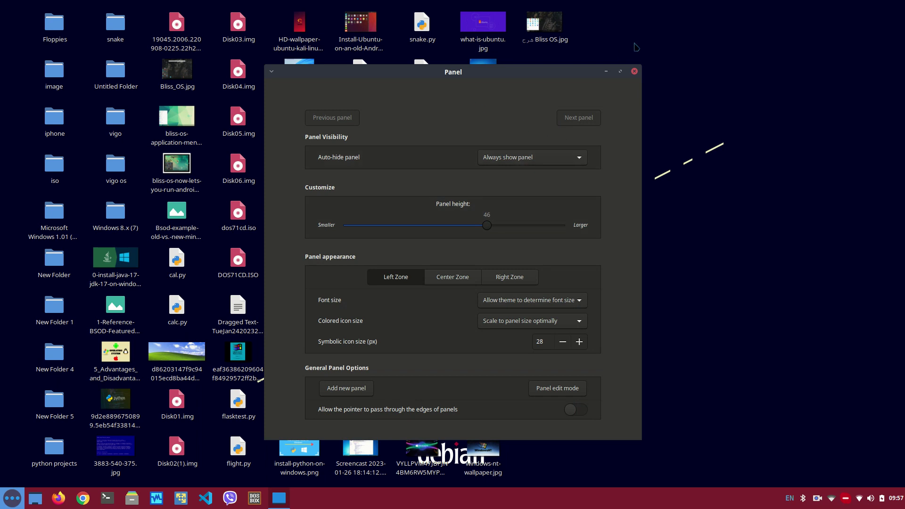
left_click(634, 72)
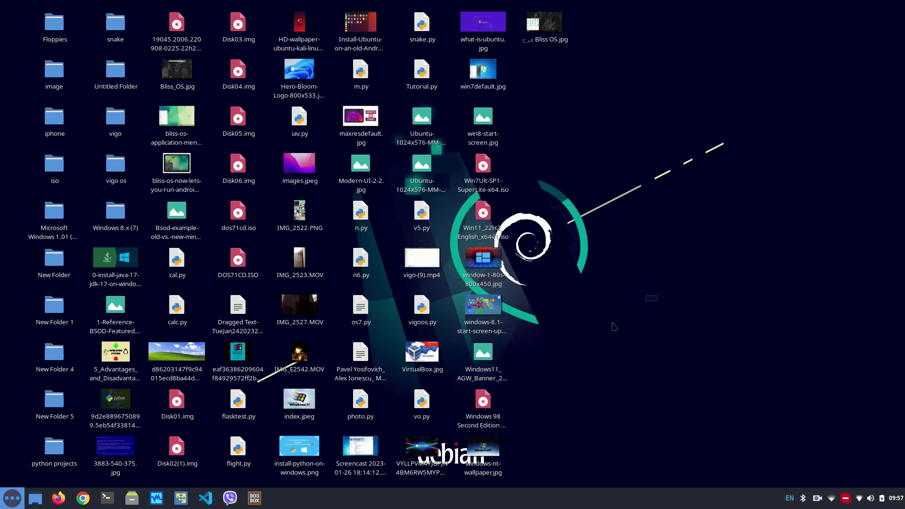
left_click_drag(657, 295, 103, 420)
left_click(21, 502)
left_click(20, 500)
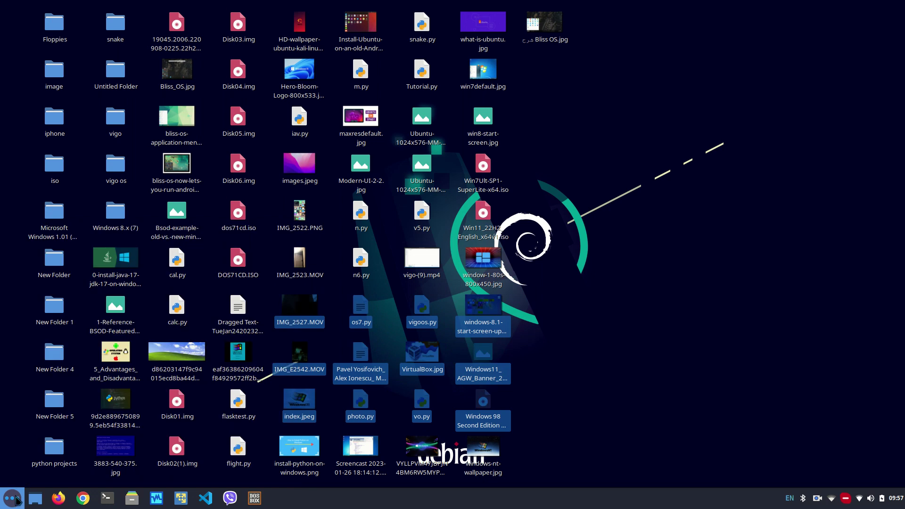
left_click(569, 401)
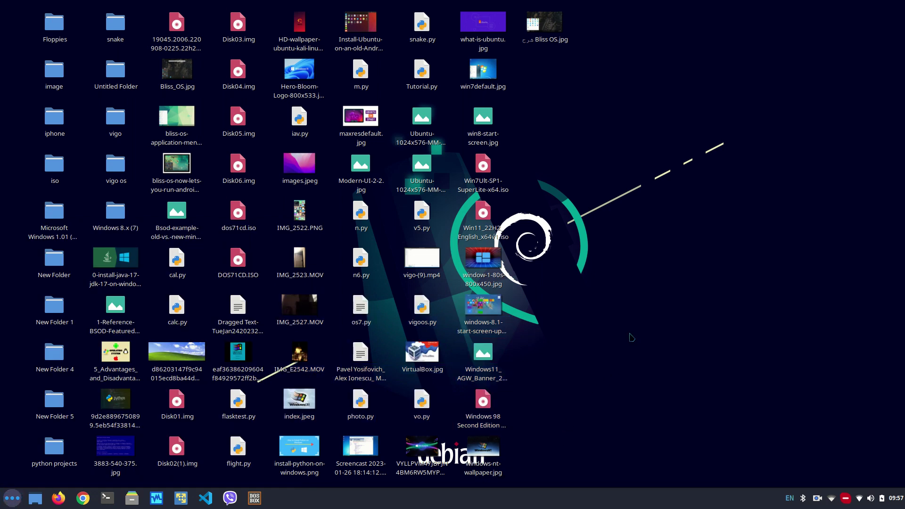
right_click(656, 189)
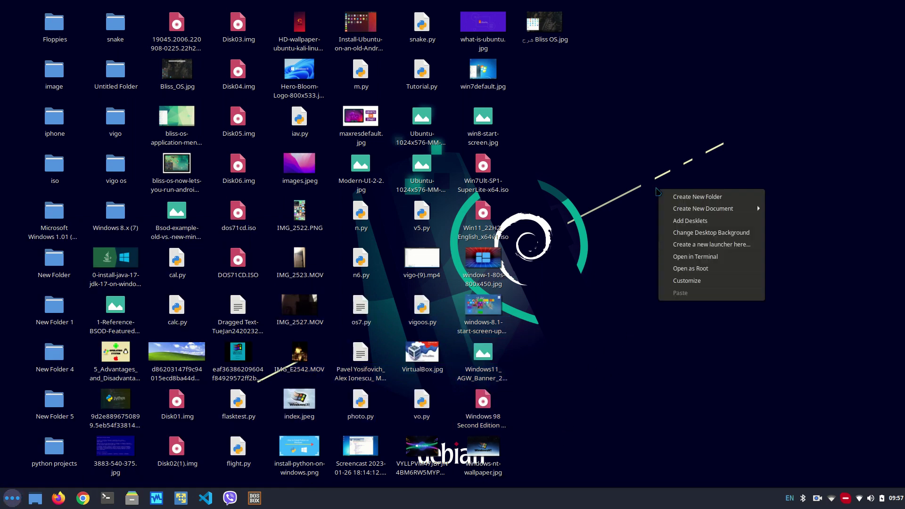
left_click(615, 175)
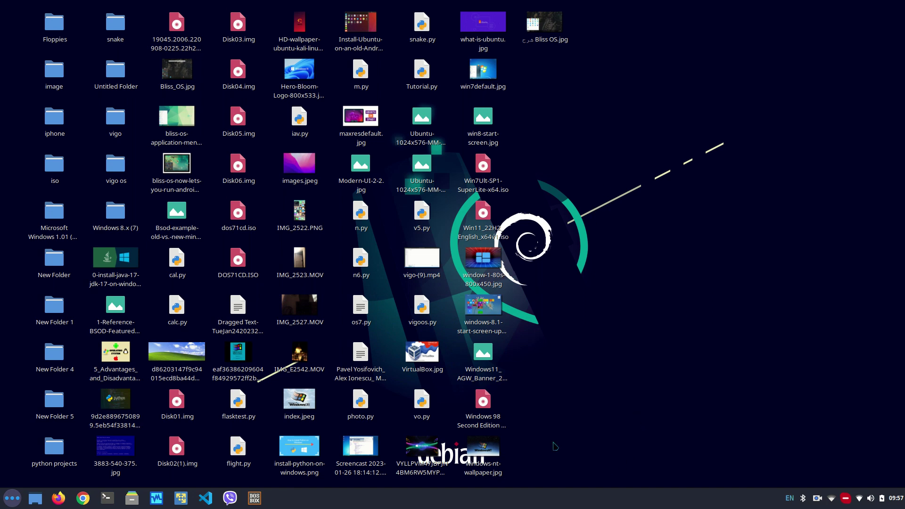
Select all the files and folders on the desktop, copy them, and clear the selection
left_click_drag(595, 465, 26, 2)
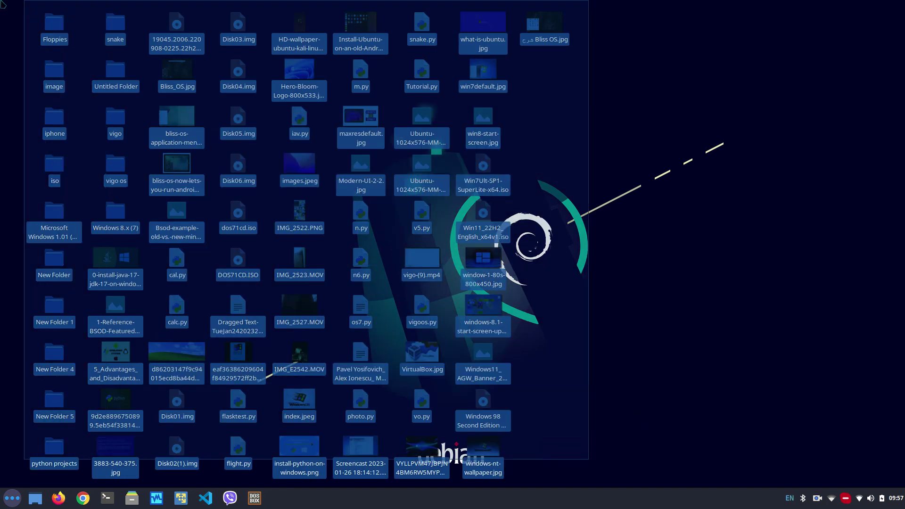
right_click(250, 222)
left_click(609, 242)
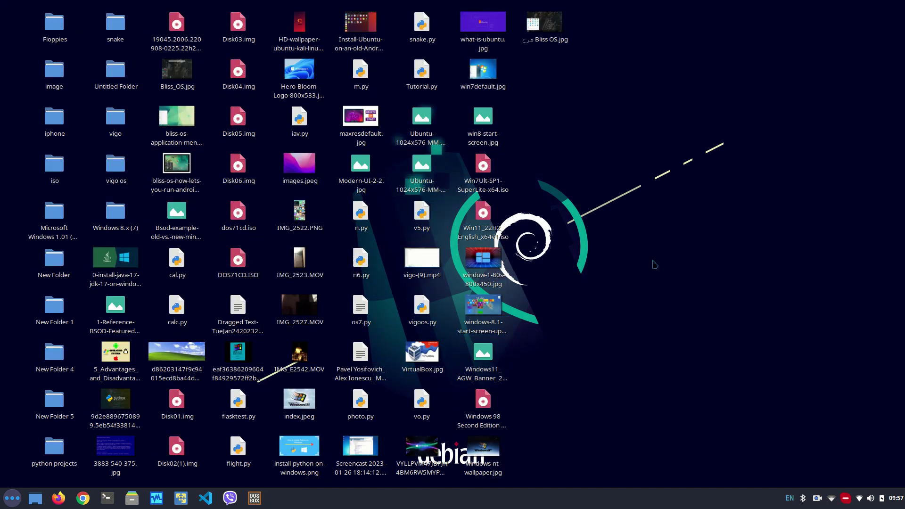
left_click_drag(629, 471, 6, 5)
left_click_drag(139, 147, 645, 381)
left_click_drag(576, 468, 8, 3)
right_click(164, 130)
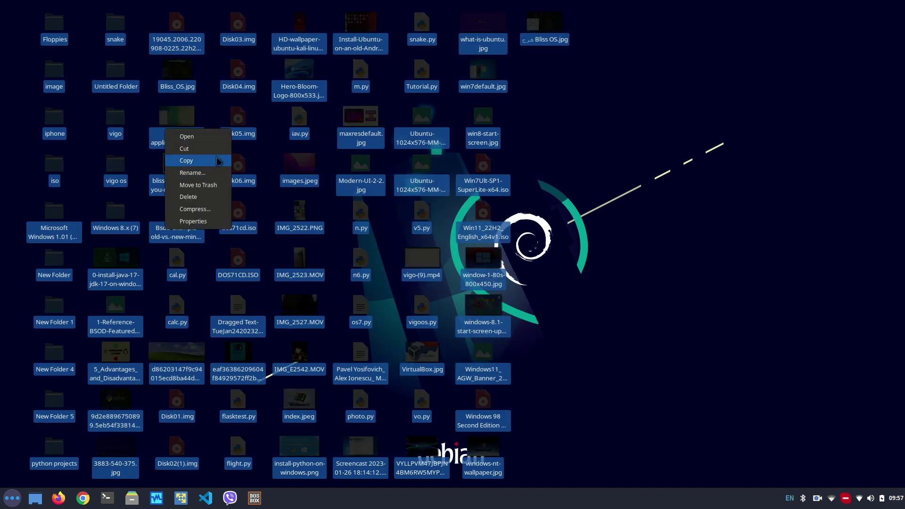
left_click(211, 162)
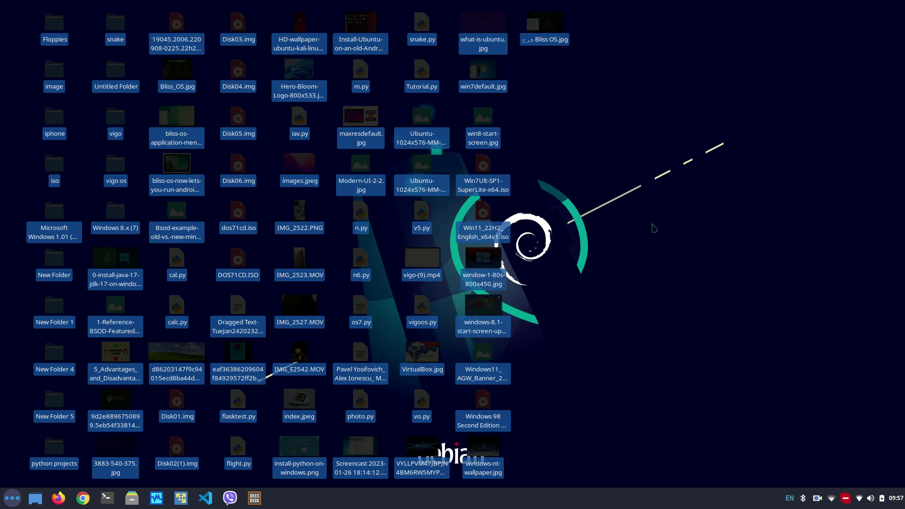
left_click_drag(361, 177, 700, 203)
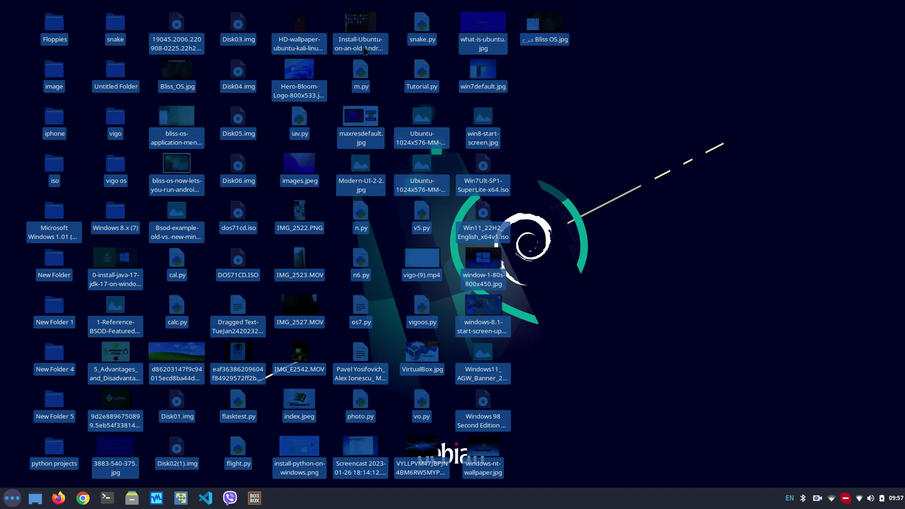
left_click(210, 25)
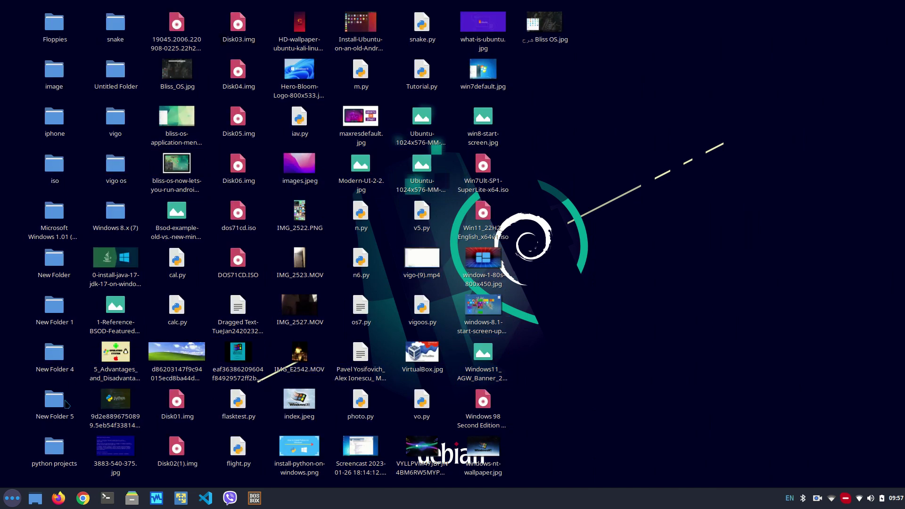
Select all the desktop items, cut them, and deselect them without pasting anywhere
left_click_drag(19, 478, 746, 3)
right_click(338, 195)
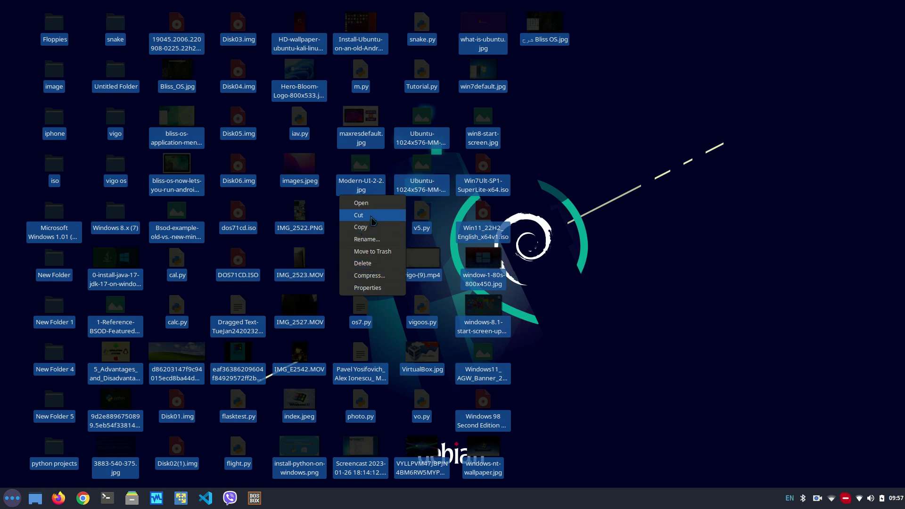
left_click(370, 216)
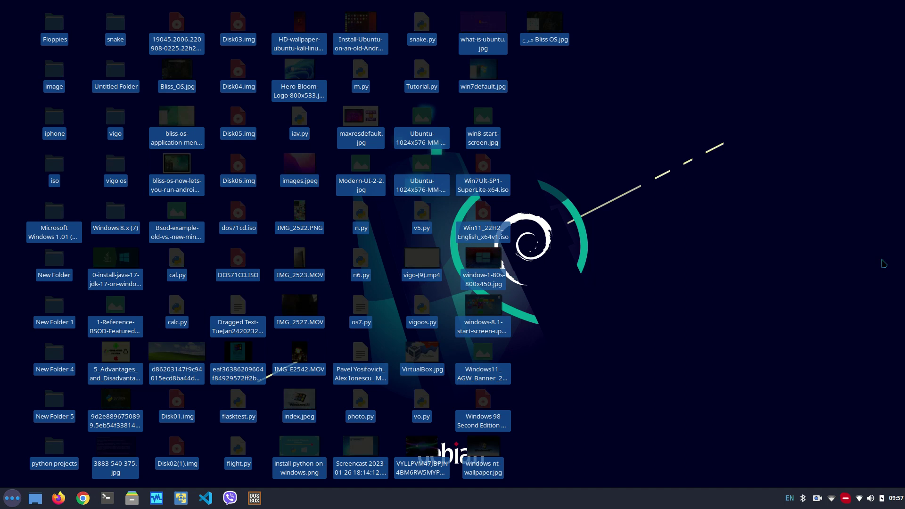
right_click(698, 270)
left_click(656, 309)
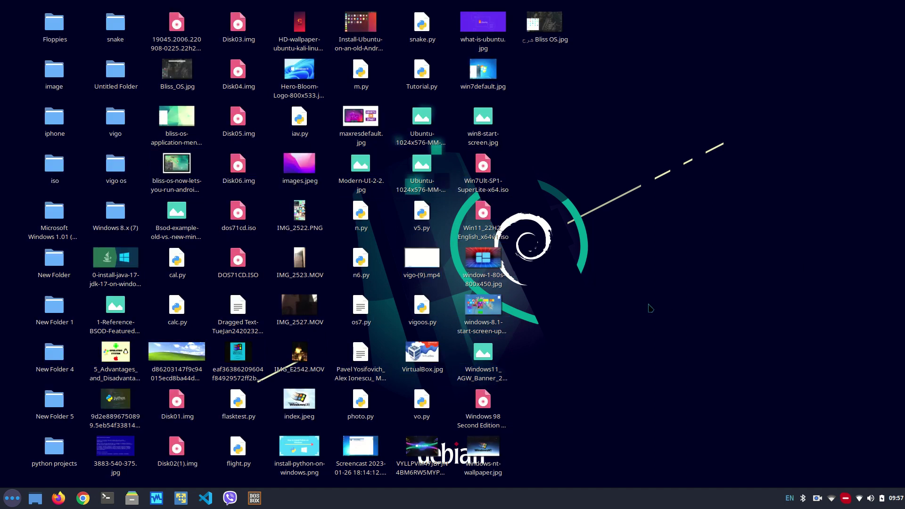
left_click_drag(803, 30, 904, 244)
double_click(488, 256)
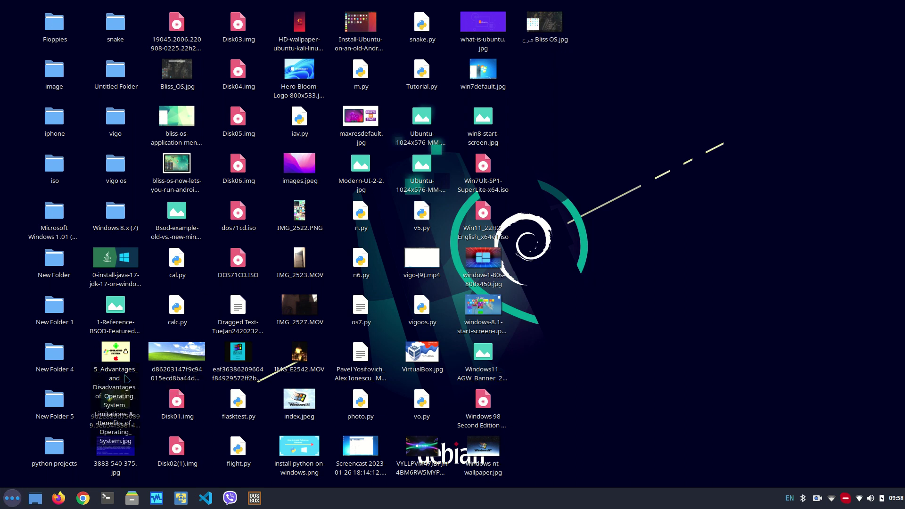
Open Firefox, search the web for "gnome look.org" and open the Gnome-look.org site
left_click(58, 498)
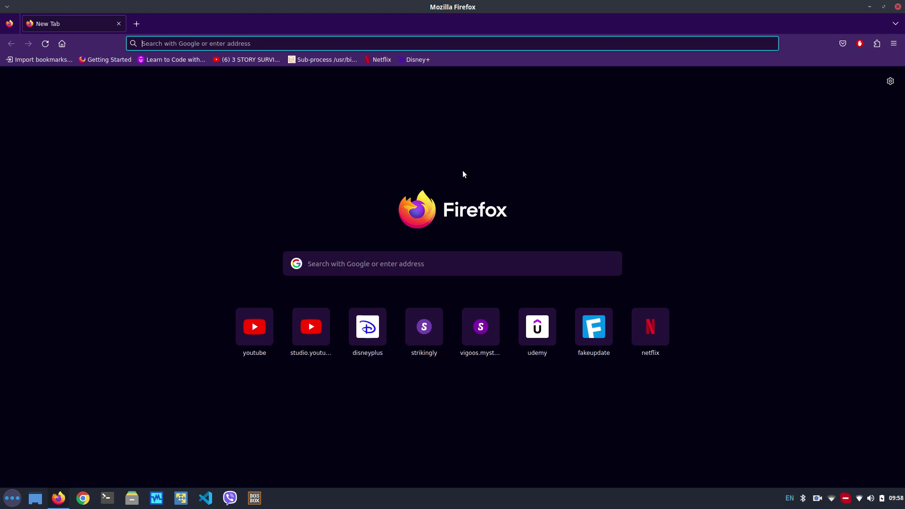
type("gnome l")
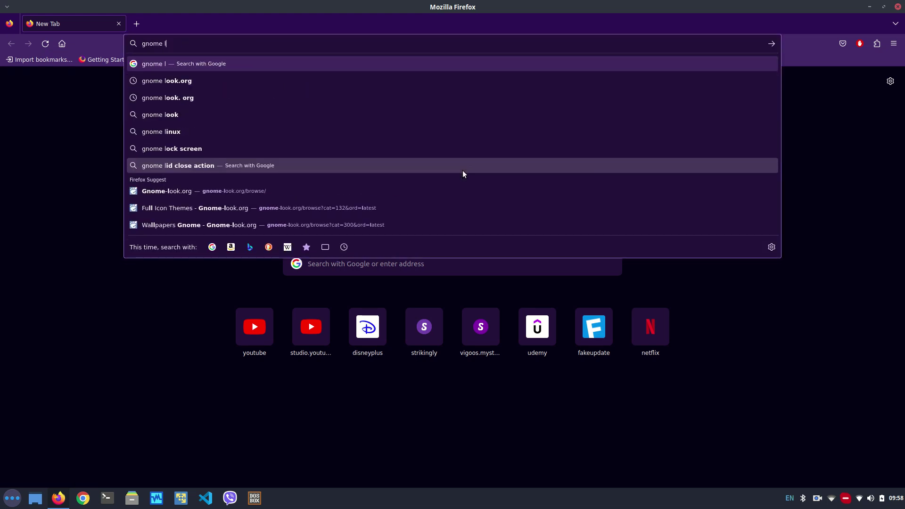
type("ook.org")
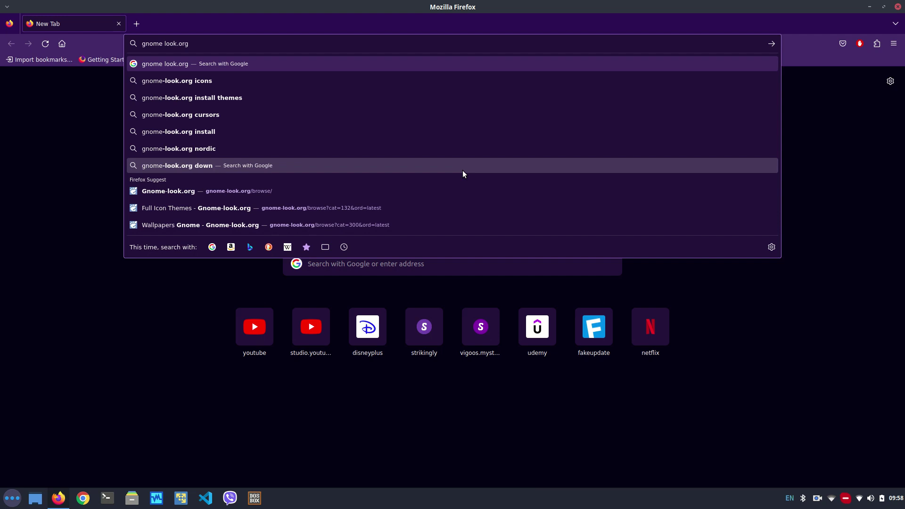
key("Return")
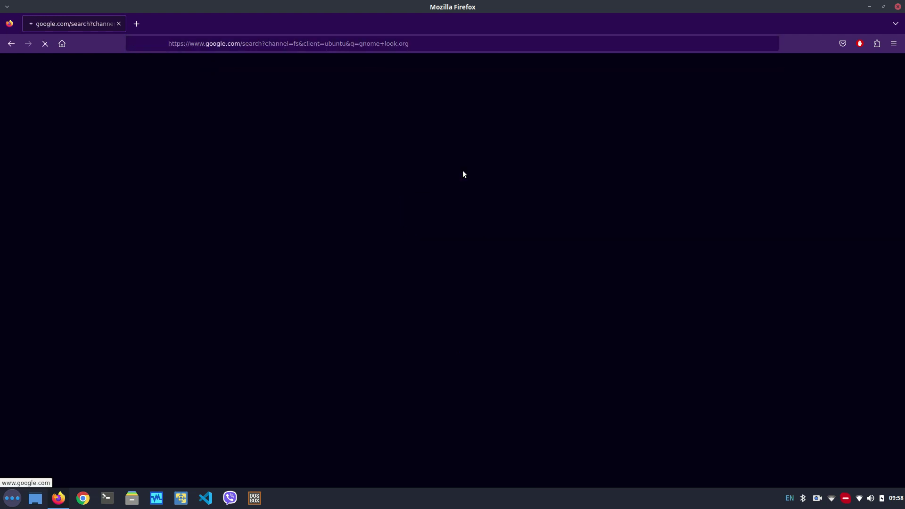
left_click(128, 151)
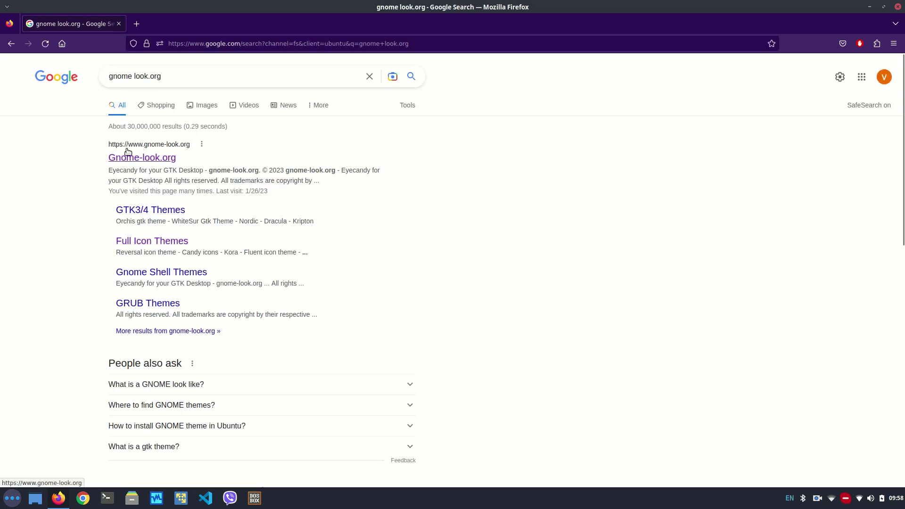
left_click(130, 156)
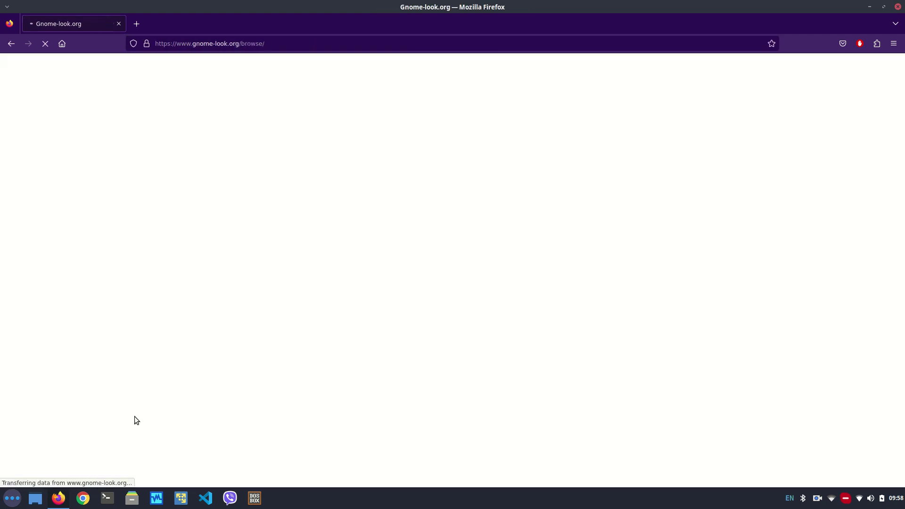
Browse the latest Gnome-look.org listings and open the Wallpapers Gnome category
scroll(233, 339, "down", 3)
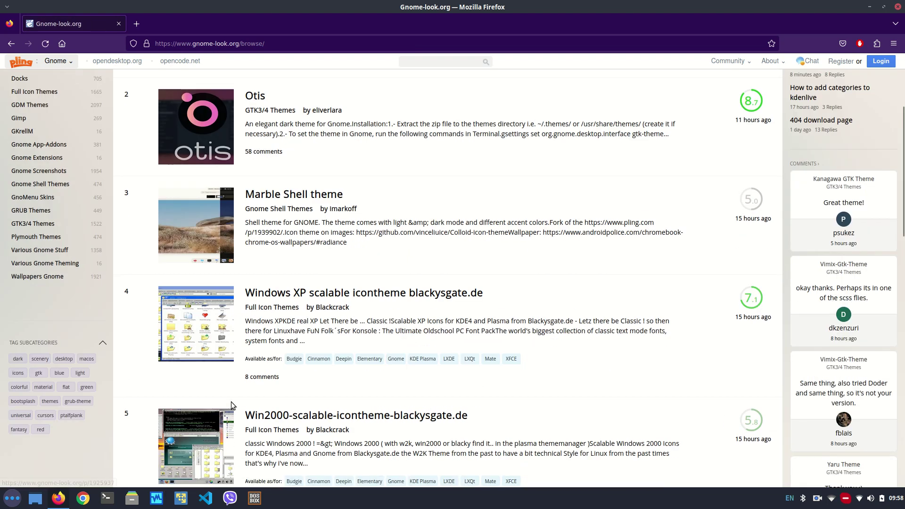
scroll(204, 328, "down", 2)
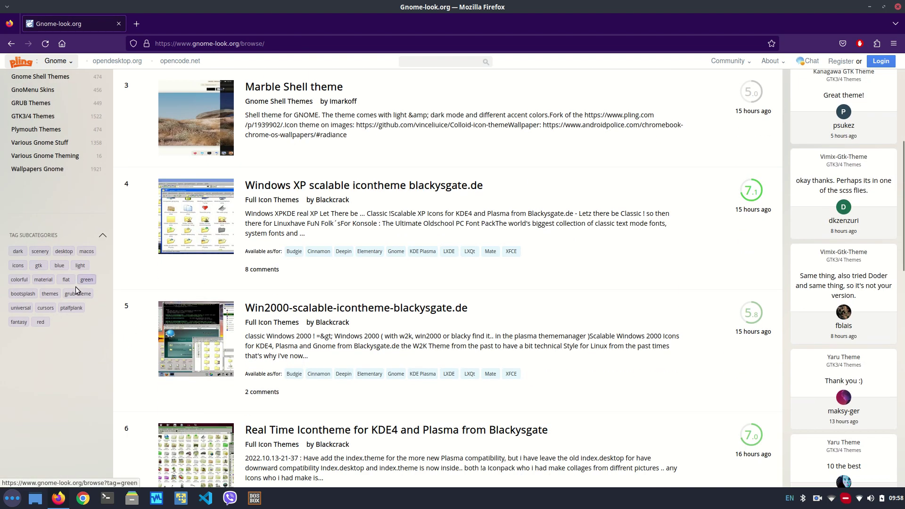
scroll(60, 277, "up", 2)
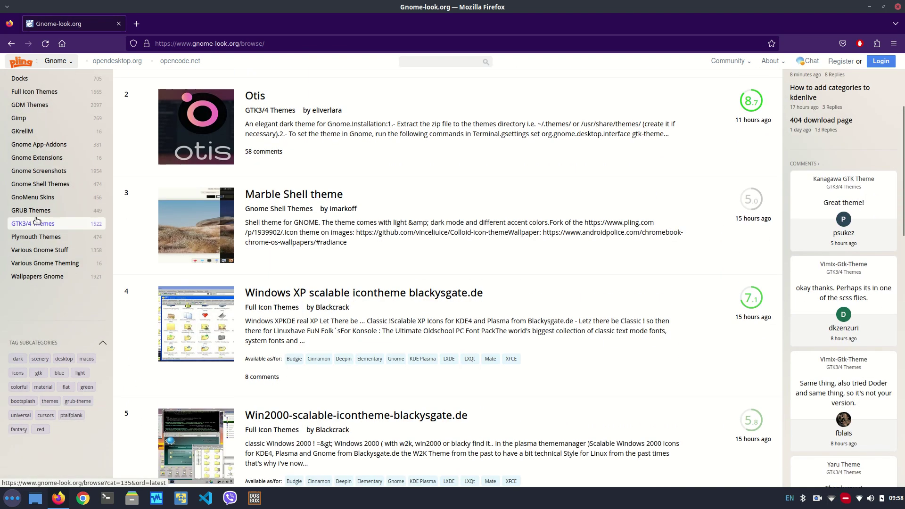
left_click(67, 275)
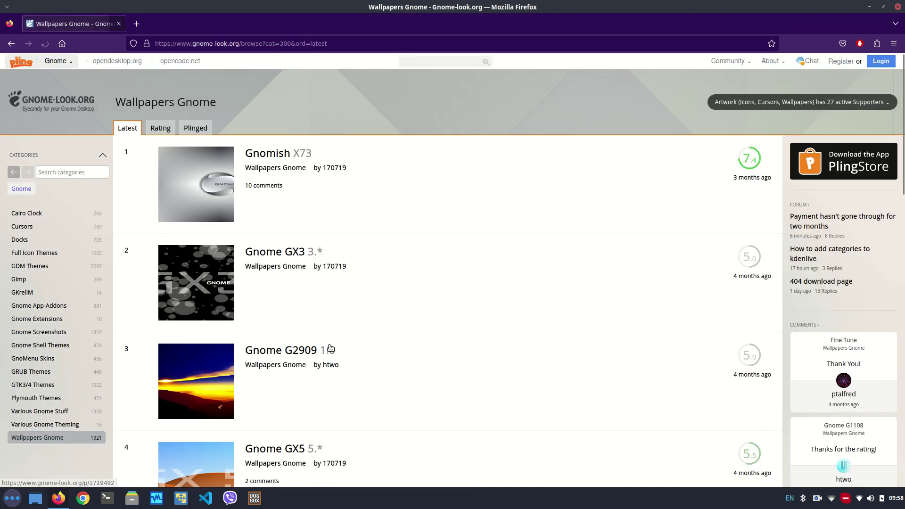
Go to page 3 of the Gnome wallpapers and open the page for Gnome Desktop Wallpaper 707
scroll(315, 336, "down", 7)
scroll(284, 301, "down", 9)
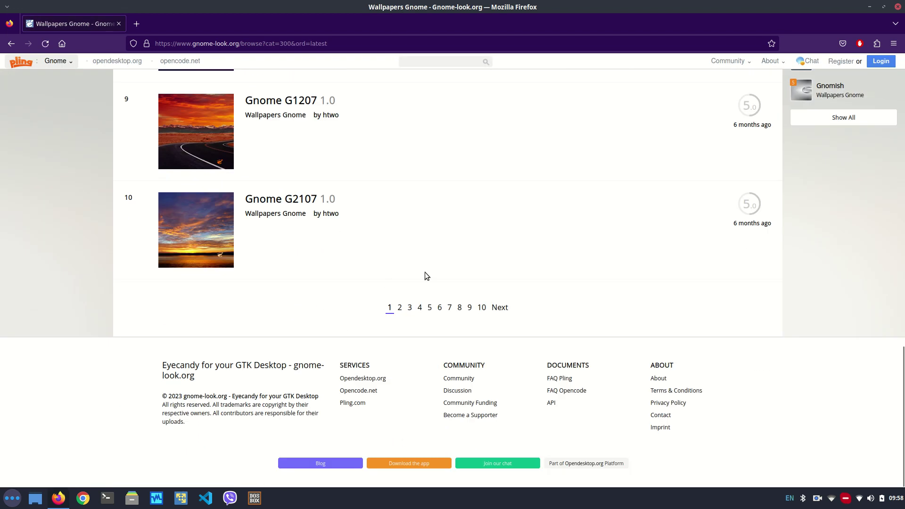
left_click(409, 308)
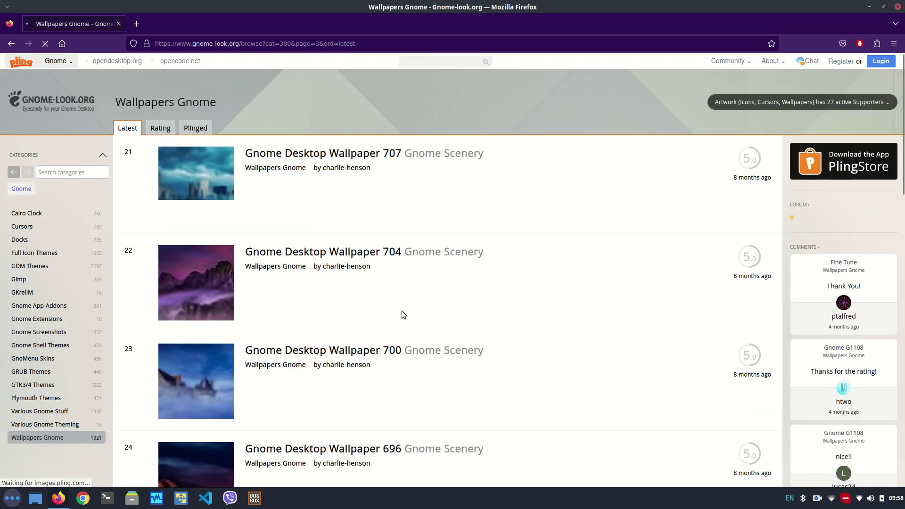
left_click(204, 175)
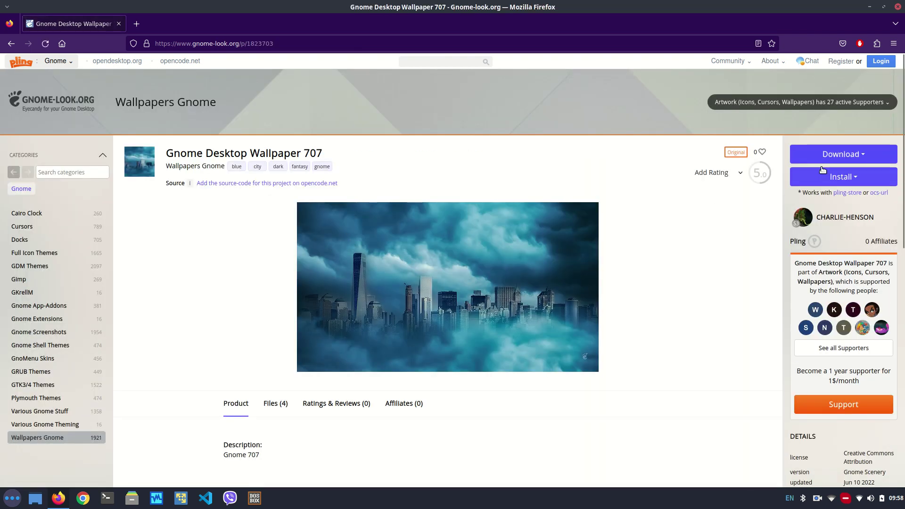
Try to set the Gnome Desktop Wallpaper 707 image as the desktop background straight from its web page, with the Stretch position
right_click(373, 333)
left_click(404, 395)
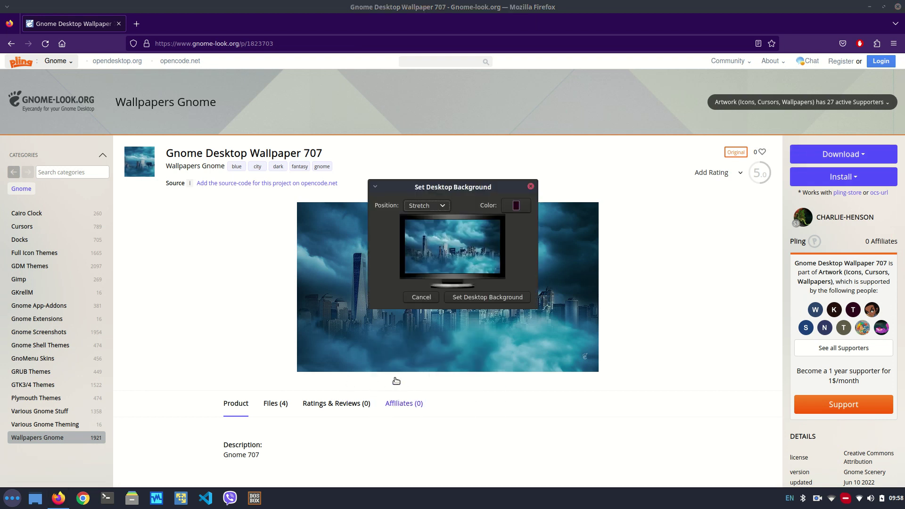
left_click(496, 298)
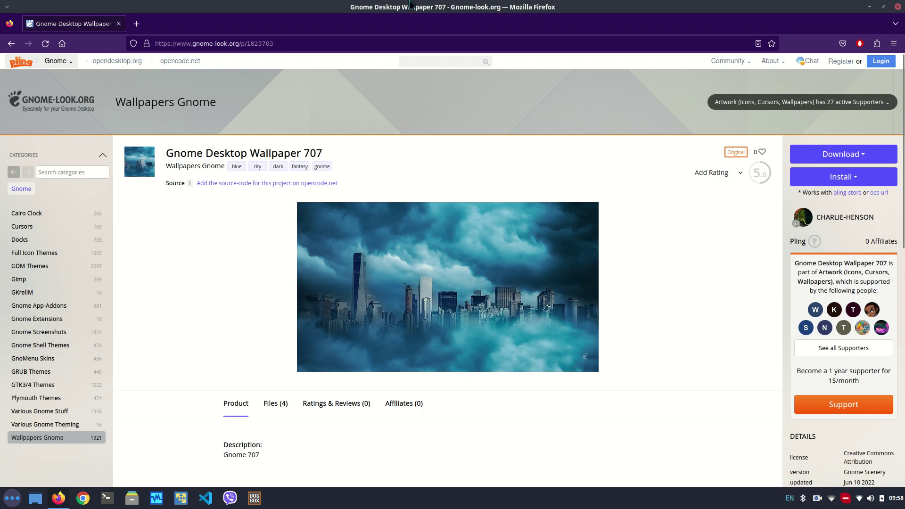
Move the browser window out of the way to check the desktop background, and restore it to full size
left_click_drag(598, 6, 555, 425)
right_click(637, 241)
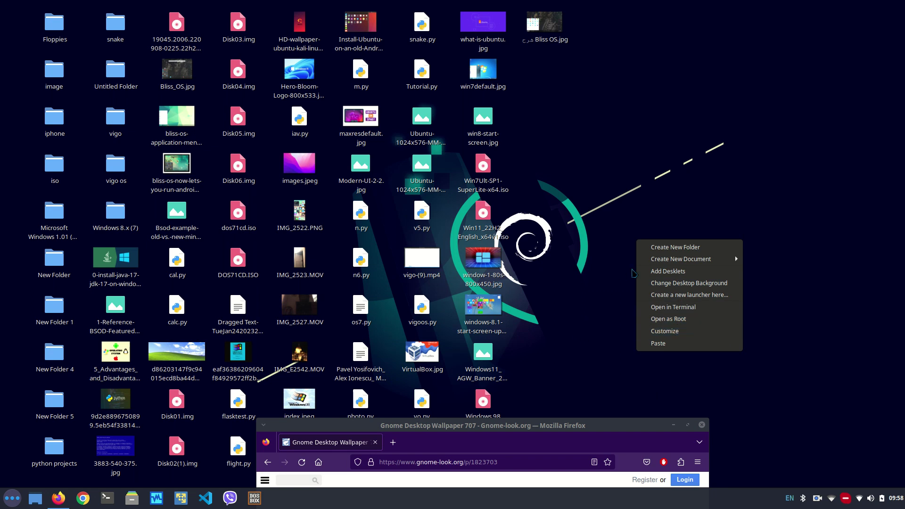
left_click(628, 353)
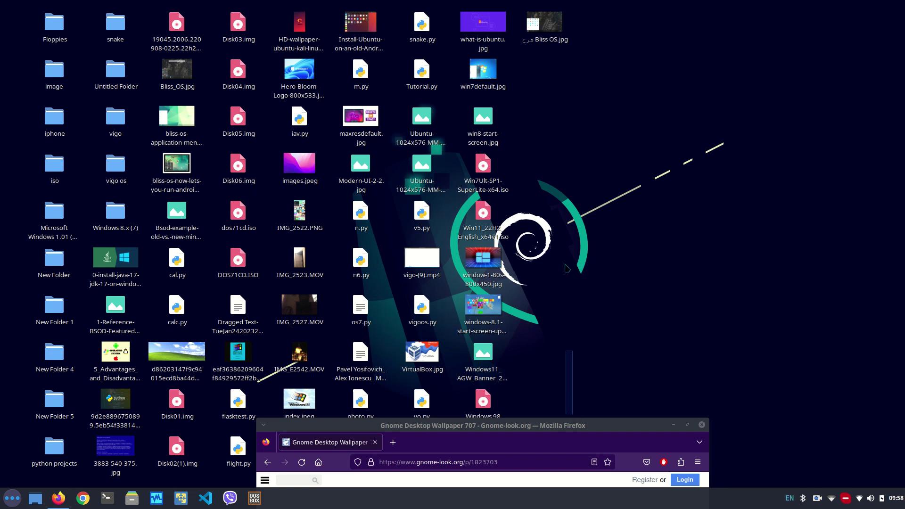
left_click_drag(584, 425, 643, 2)
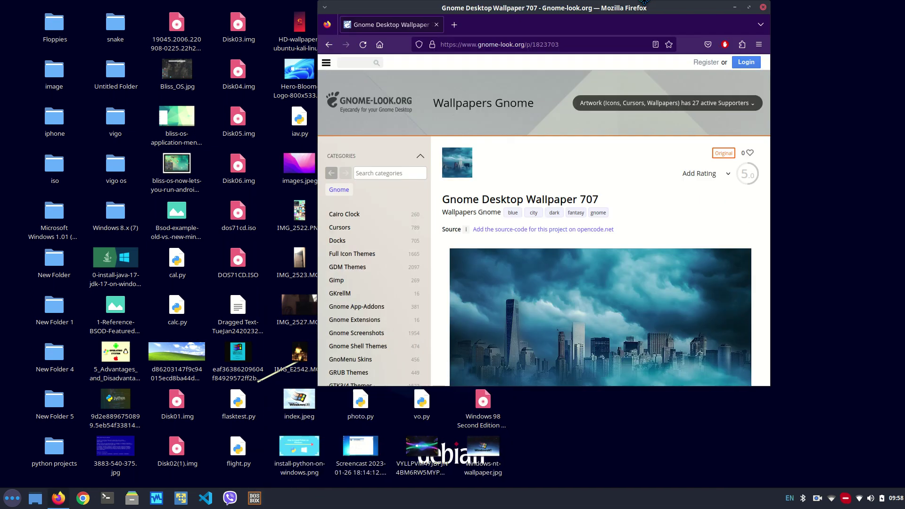
right_click(433, 219)
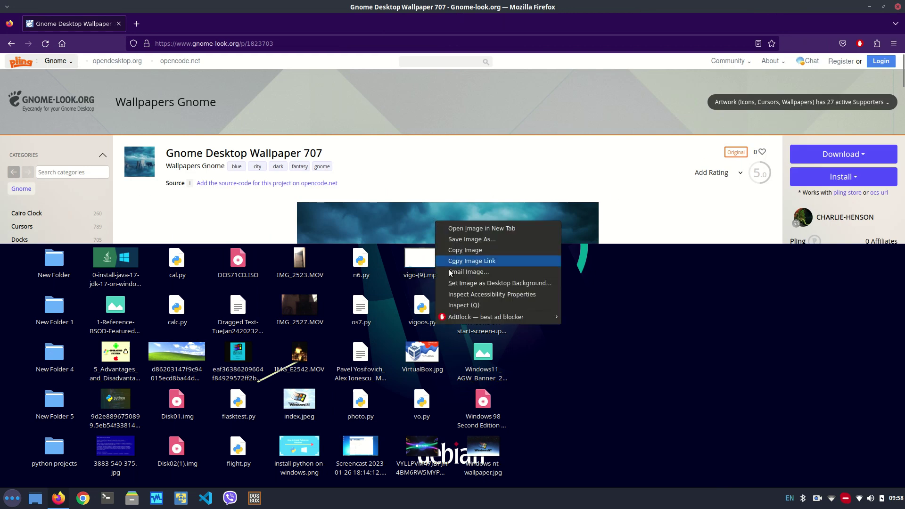
left_click(792, 201)
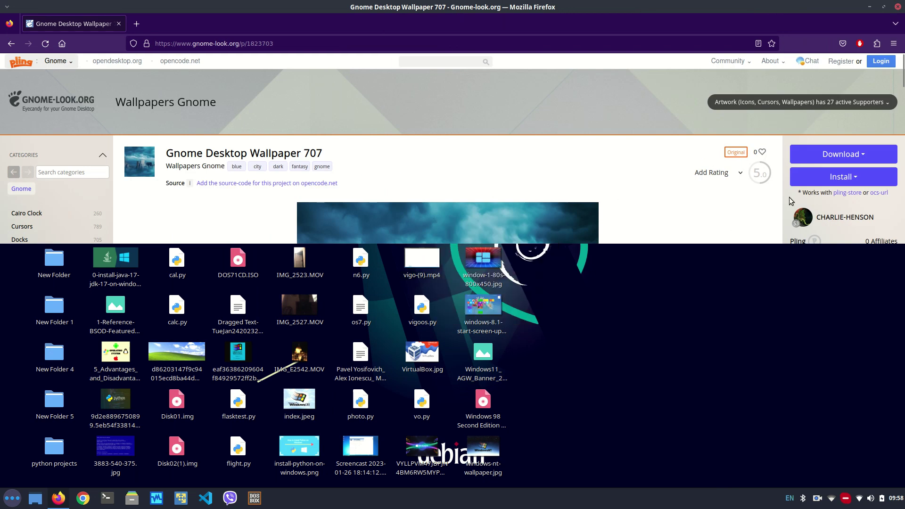
Download the GDWP-707-4K-With-Logo wallpaper file, open the downloaded image from the browser, and close Firefox
left_click(843, 155)
left_click(841, 183)
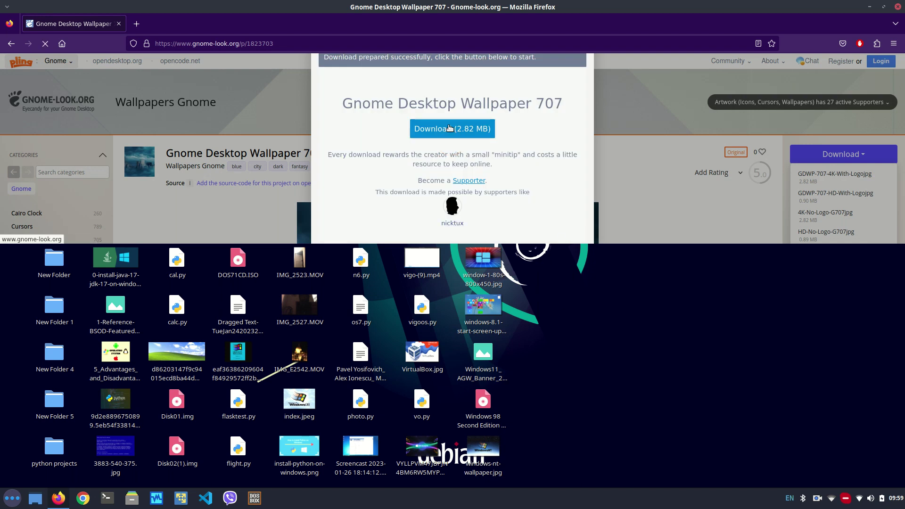
left_click(450, 128)
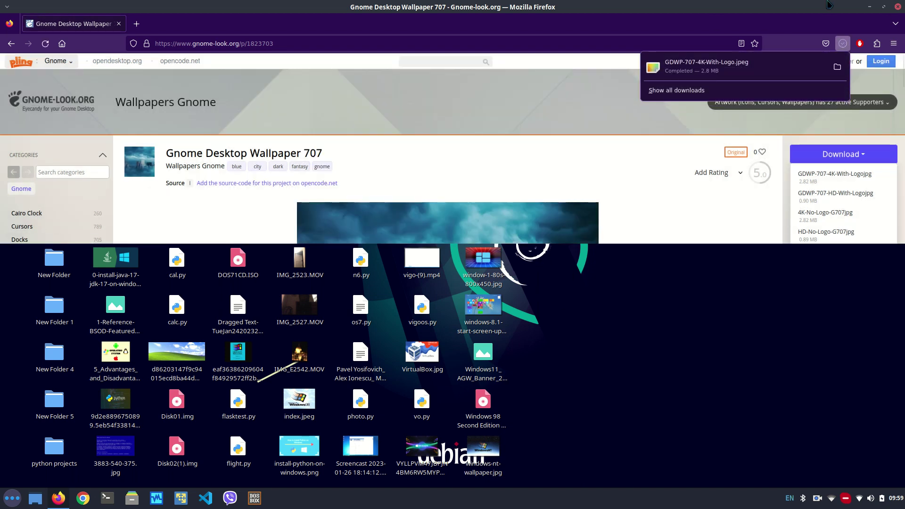
left_click(726, 68)
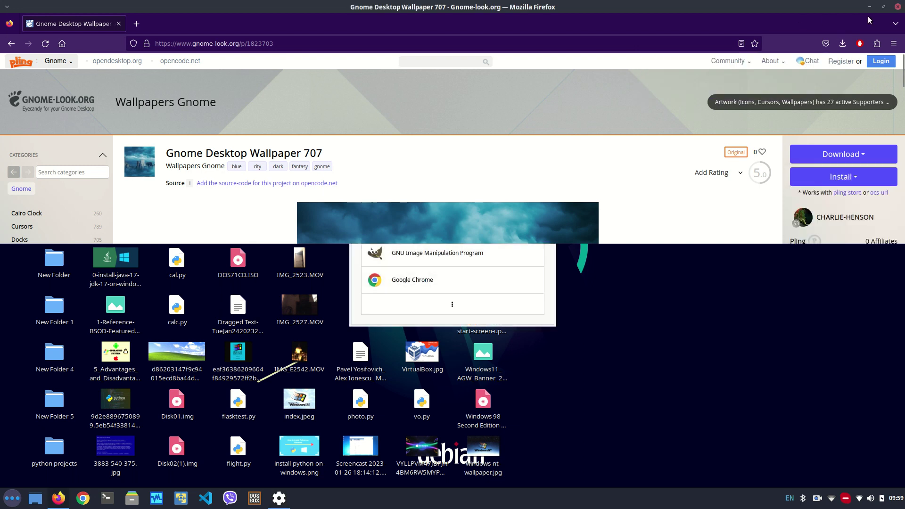
left_click(898, 8)
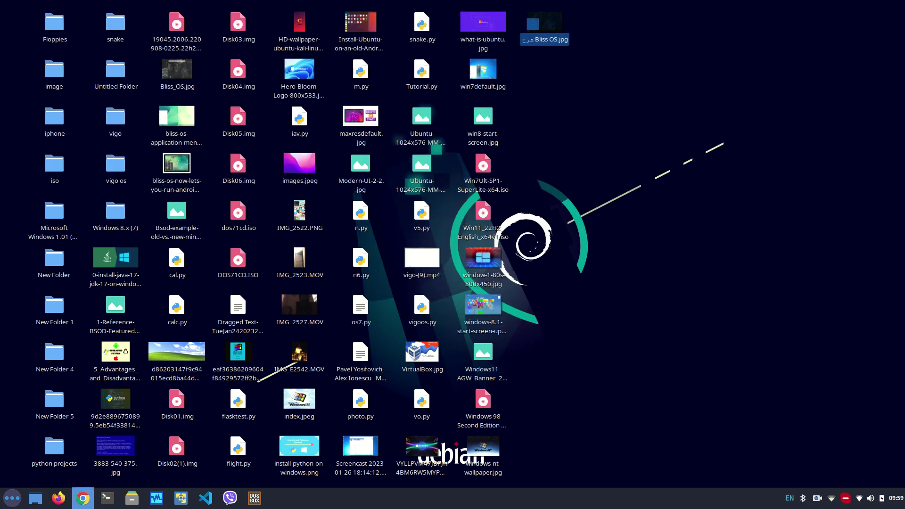
Open the file manager and look for wallpaper images in the Pictures, Music, Videos and Recent locations
left_click(680, 277)
left_click(137, 497)
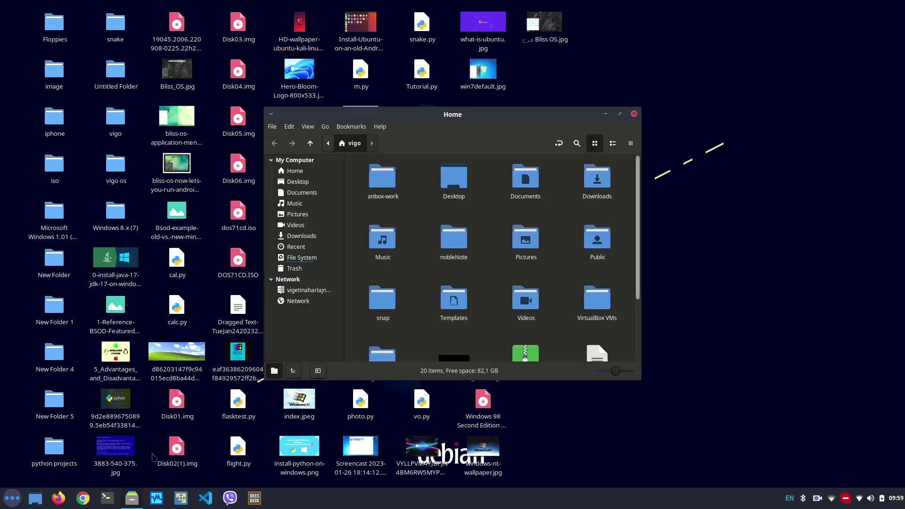
left_click(295, 218)
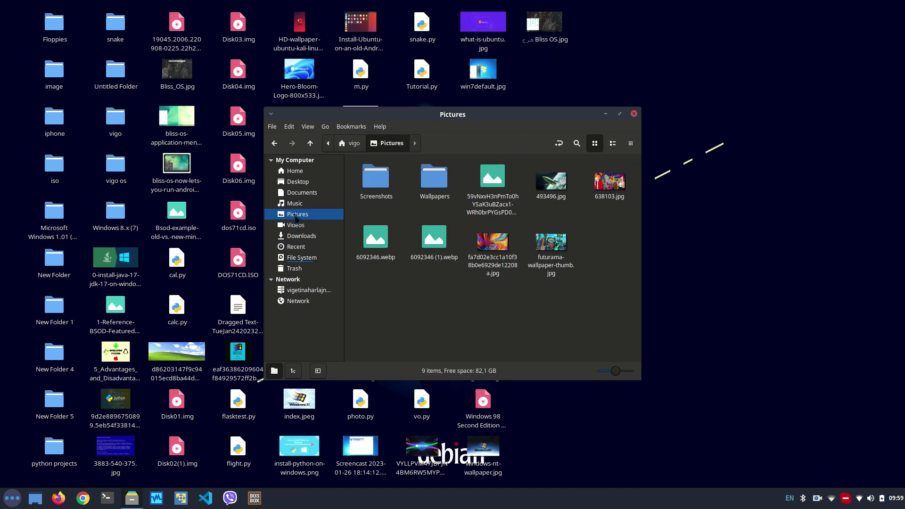
left_click(295, 203)
left_click(301, 226)
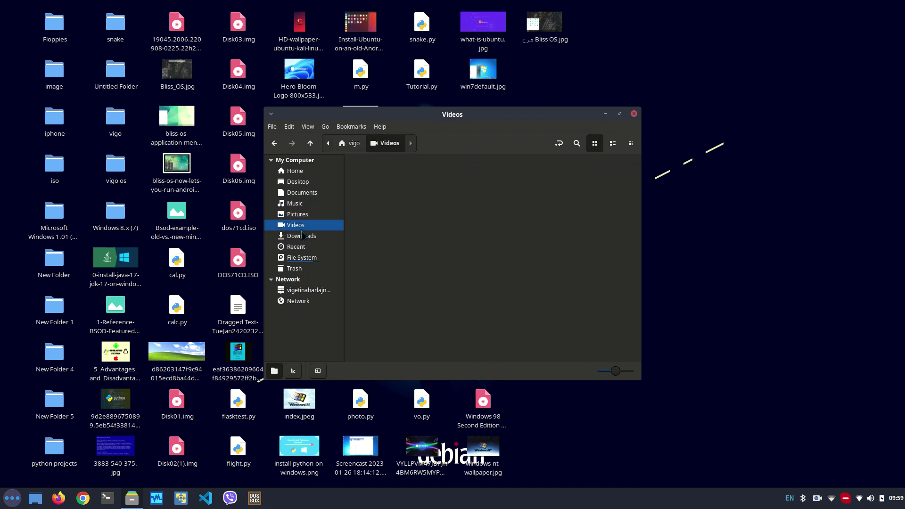
left_click(299, 244)
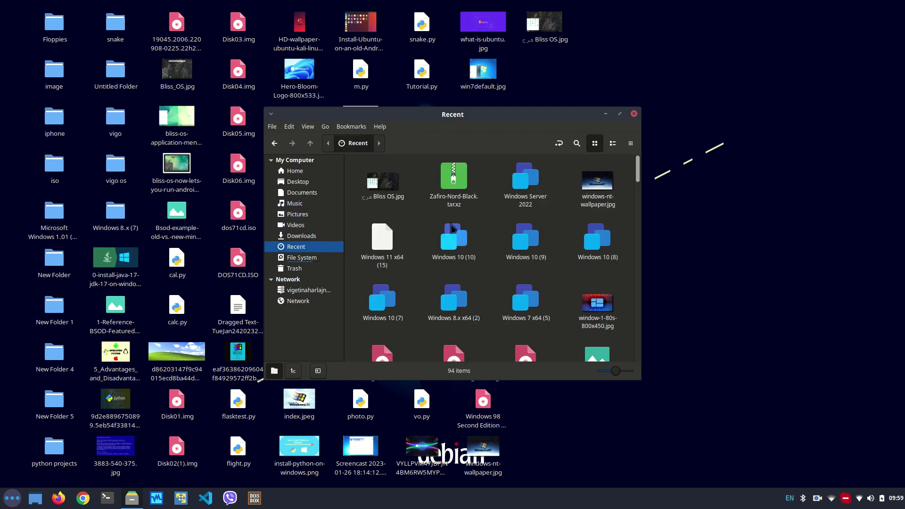
Find c.jpg among the recent files and try to set it as the desktop wallpaper
scroll(452, 226, "down", 8)
scroll(454, 223, "down", 4)
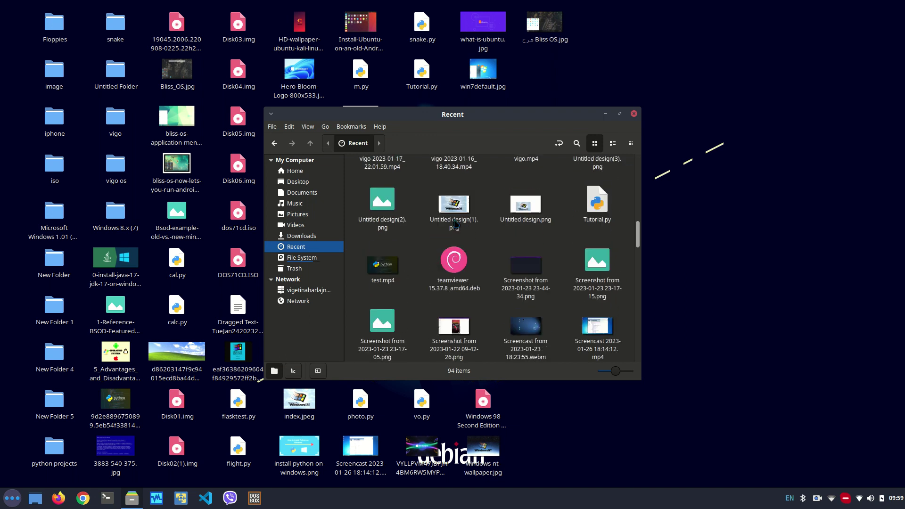
scroll(451, 245, "down", 2)
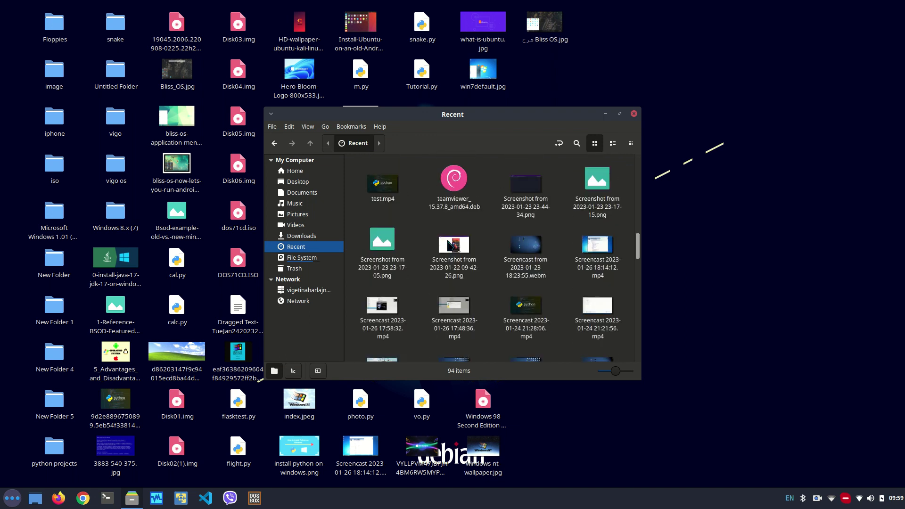
scroll(447, 245, "down", 6)
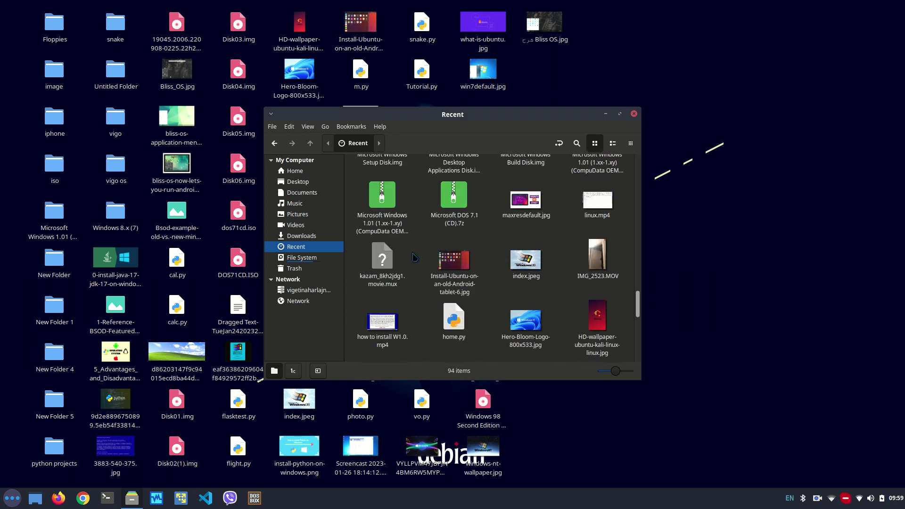
scroll(420, 330, "down", 4)
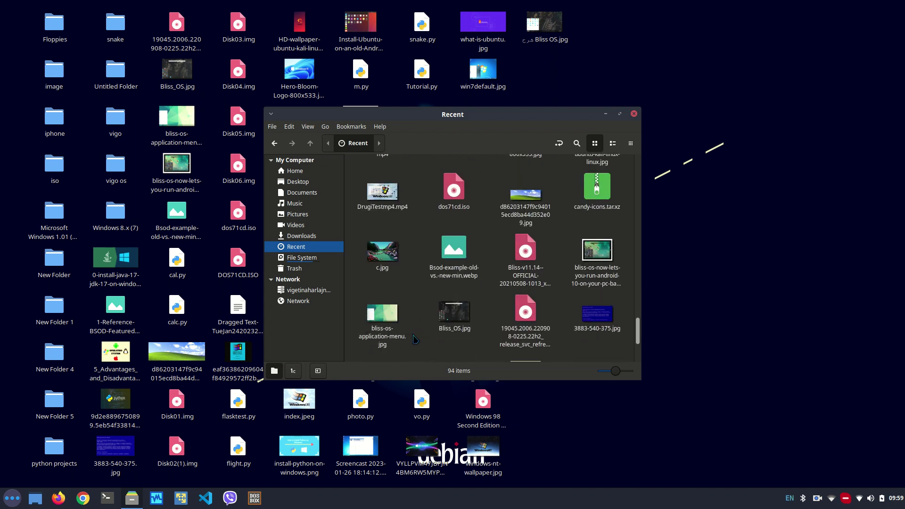
scroll(415, 340, "down", 2)
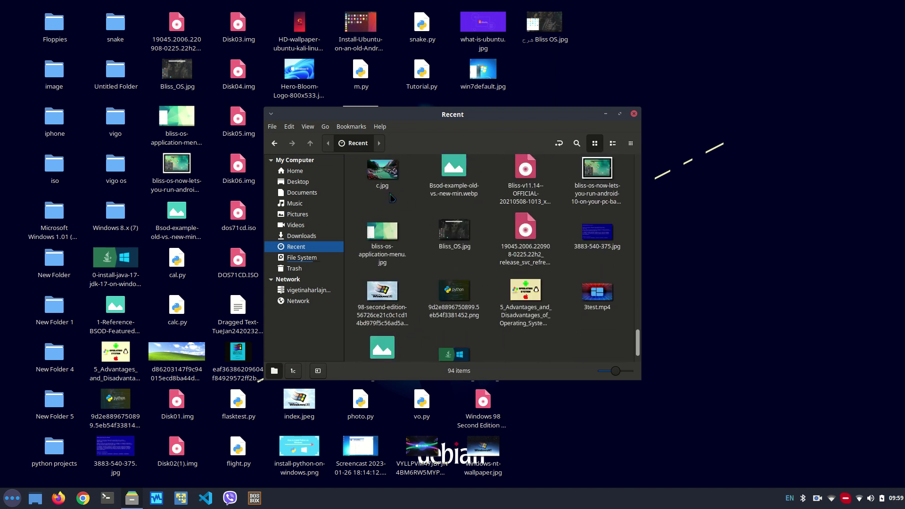
right_click(381, 166)
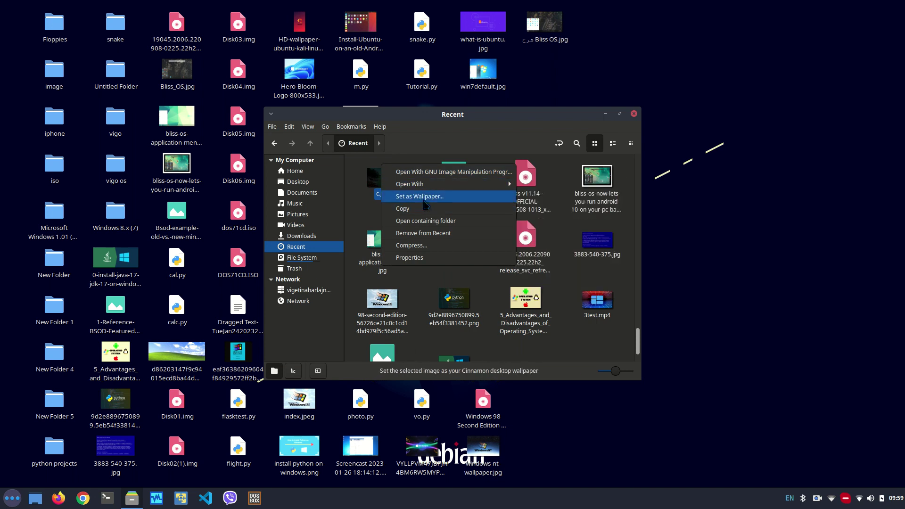
left_click(425, 202)
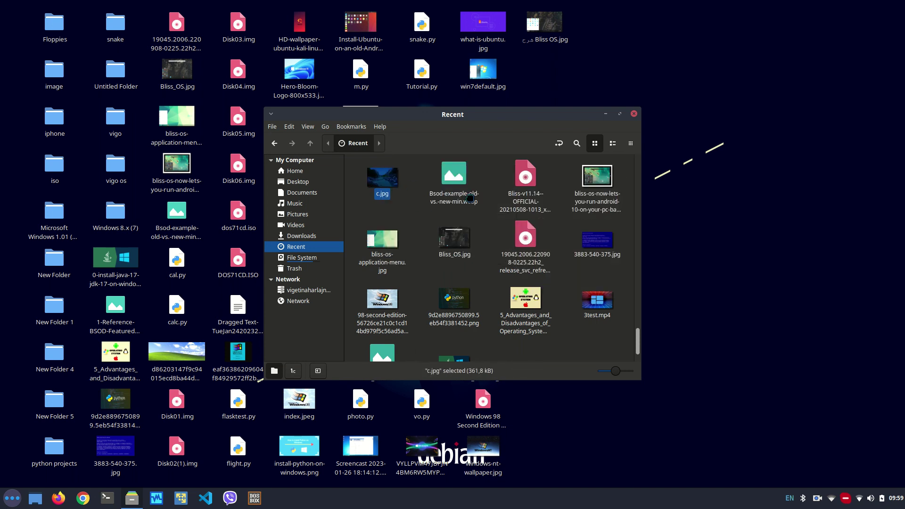
right_click(385, 182)
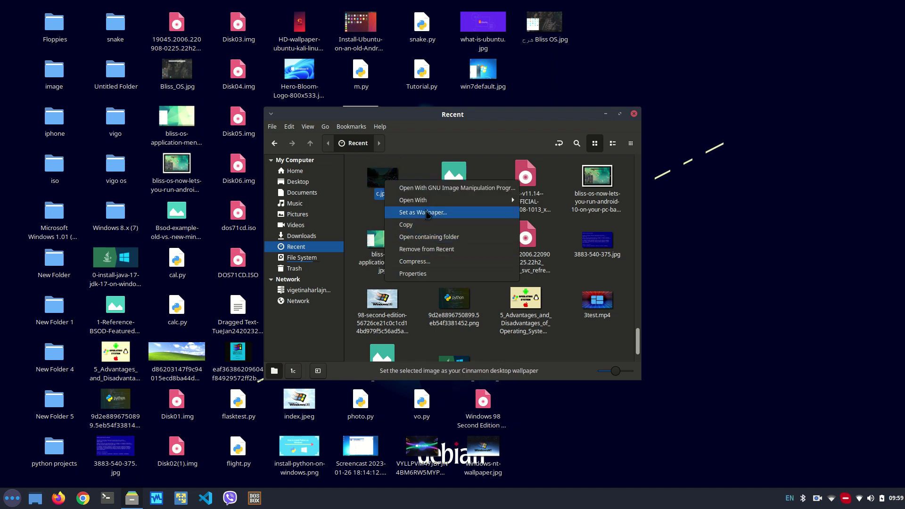
left_click(429, 212)
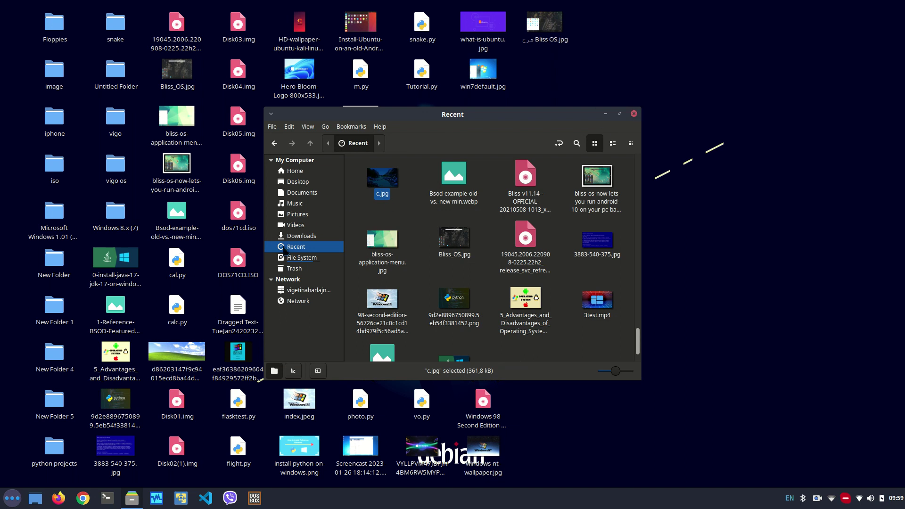
Try to put c.jpg into the Pictures folder, check that folder's contents, and close the file manager
left_click_drag(382, 192, 297, 218)
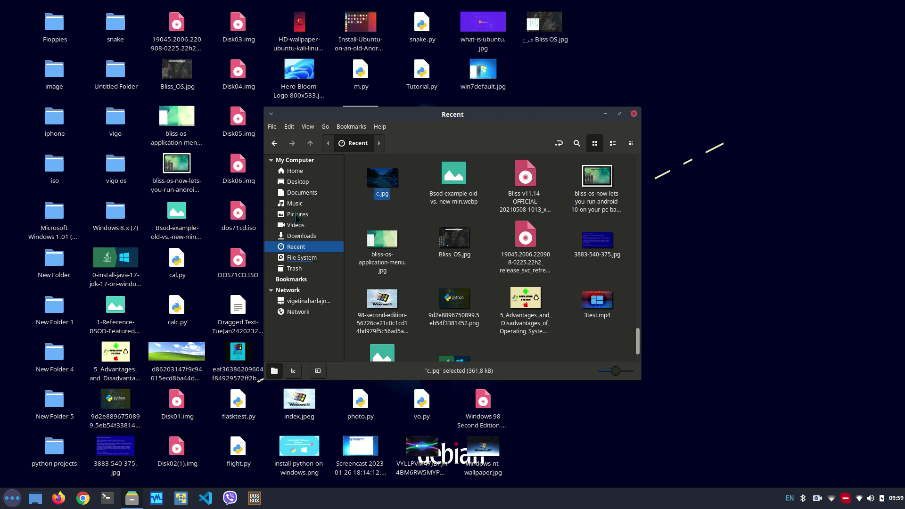
left_click(297, 216)
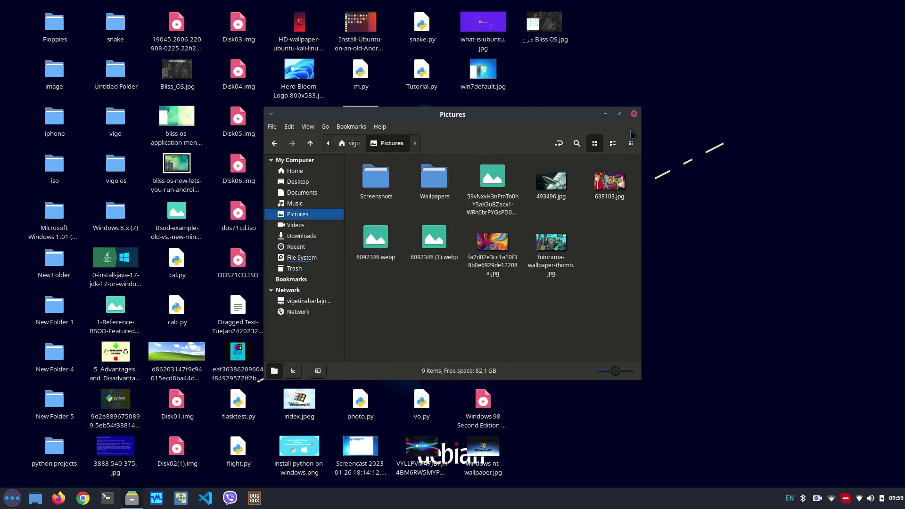
left_click(633, 114)
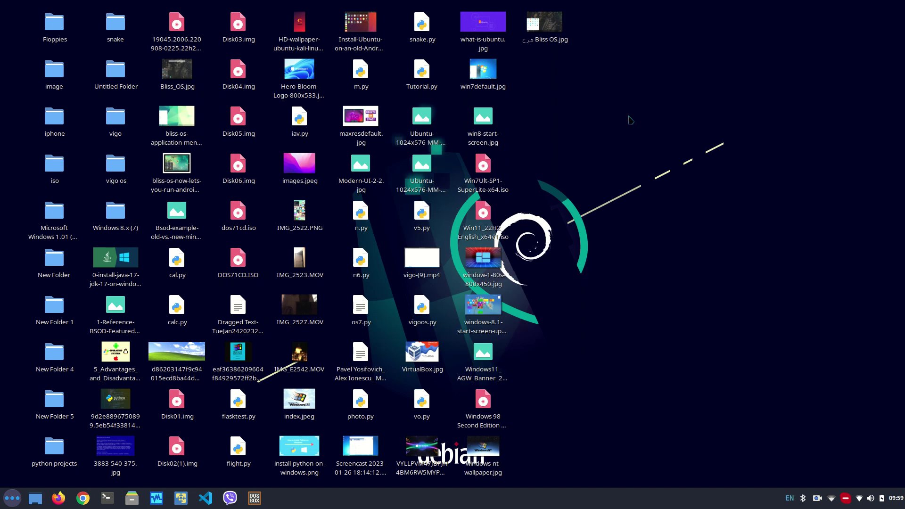
left_click(3, 503)
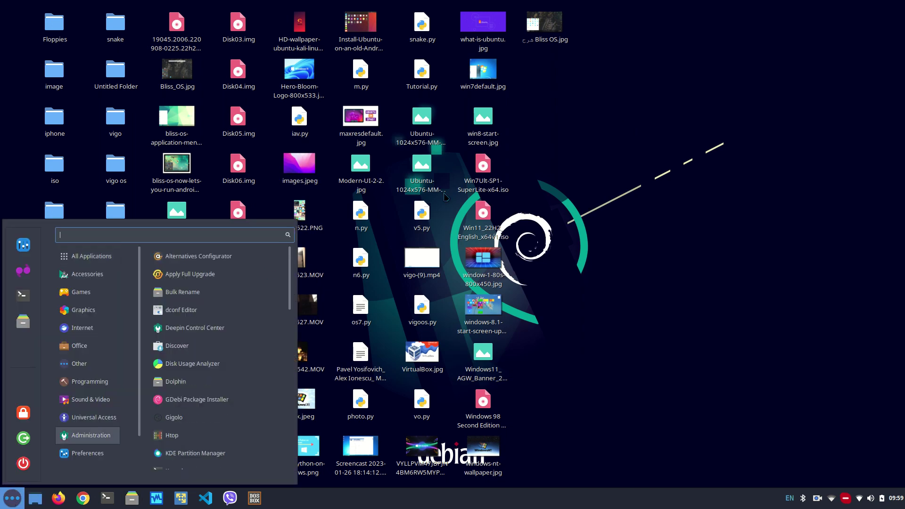
type("walpp")
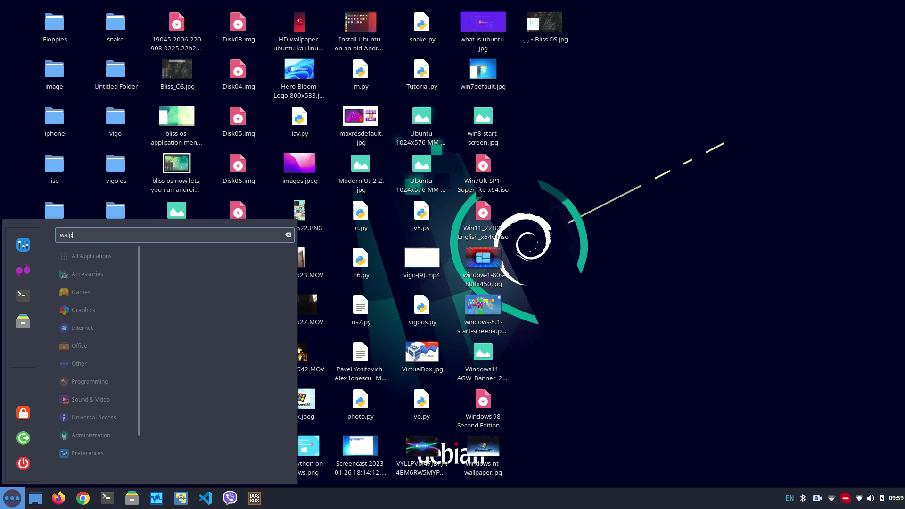
key("BackSpace")
key("BackSpace")
key("BackSpace")
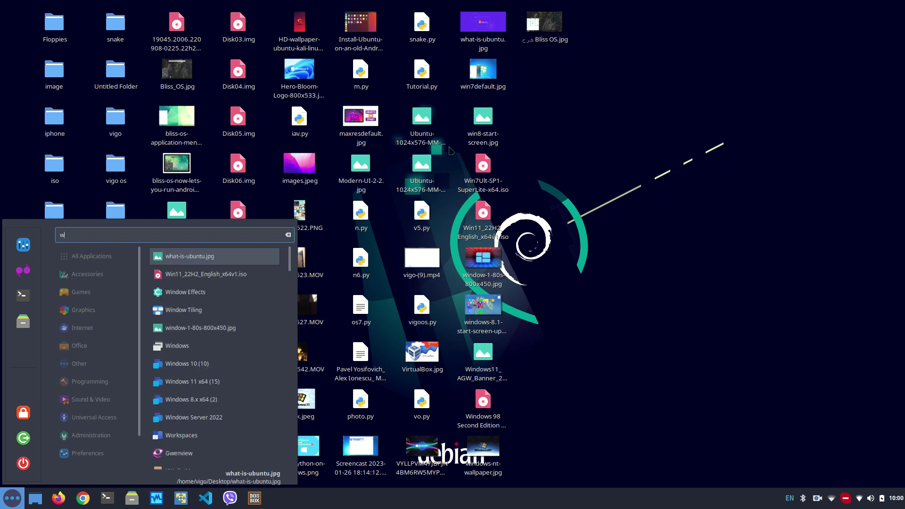
left_click(809, 392)
Open the desktop background settings and display the images in the Pictures collection
right_click(743, 380)
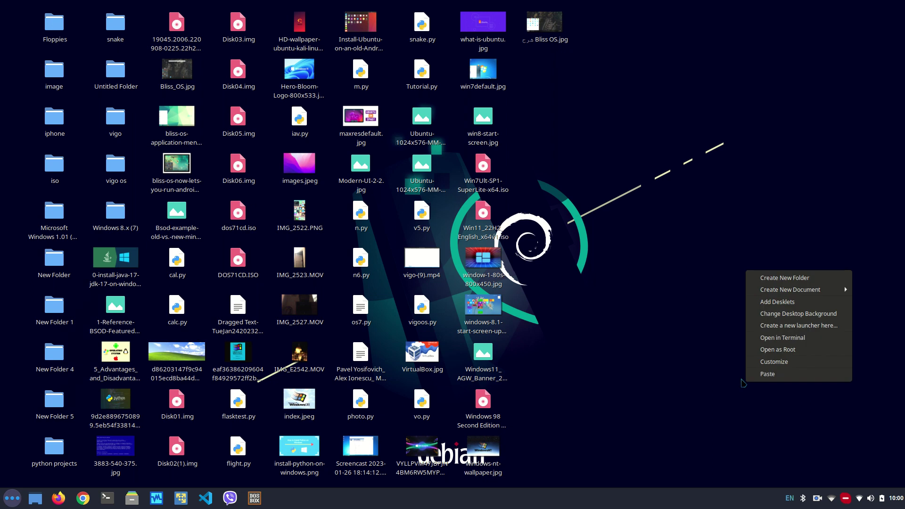
left_click(791, 314)
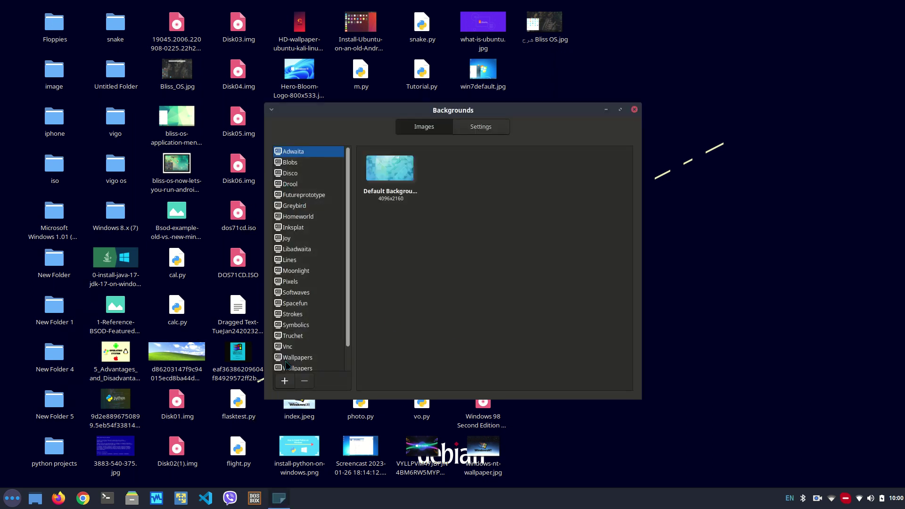
scroll(287, 365, "down", 2)
left_click(285, 366)
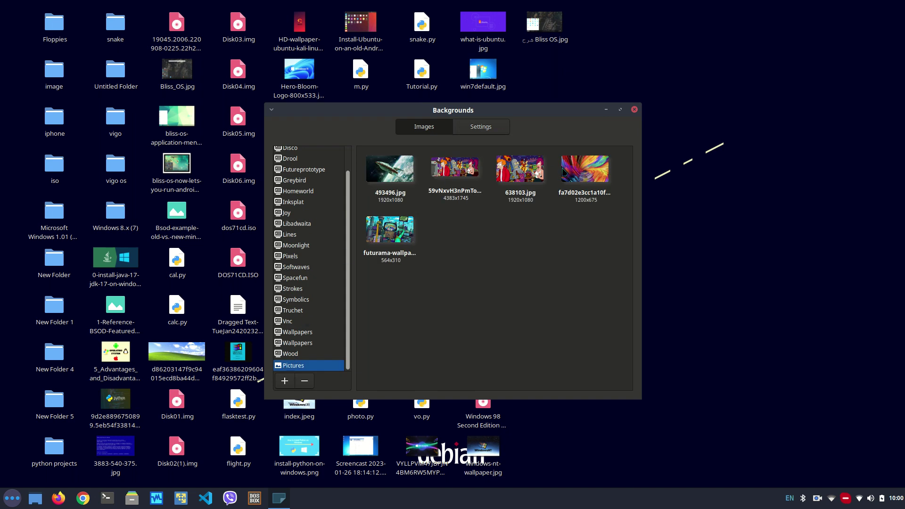
Try the colorful fa7d02e3cc1a10f image, 493496.jpg, the 4383x1745 Futurama image and 638103.jpg in turn as the desktop wallpaper
left_click(578, 185)
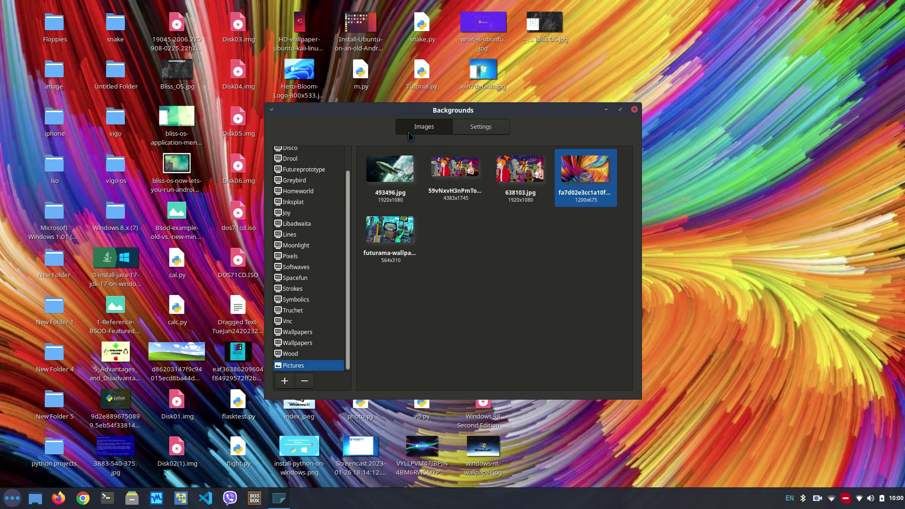
left_click(389, 197)
left_click(454, 176)
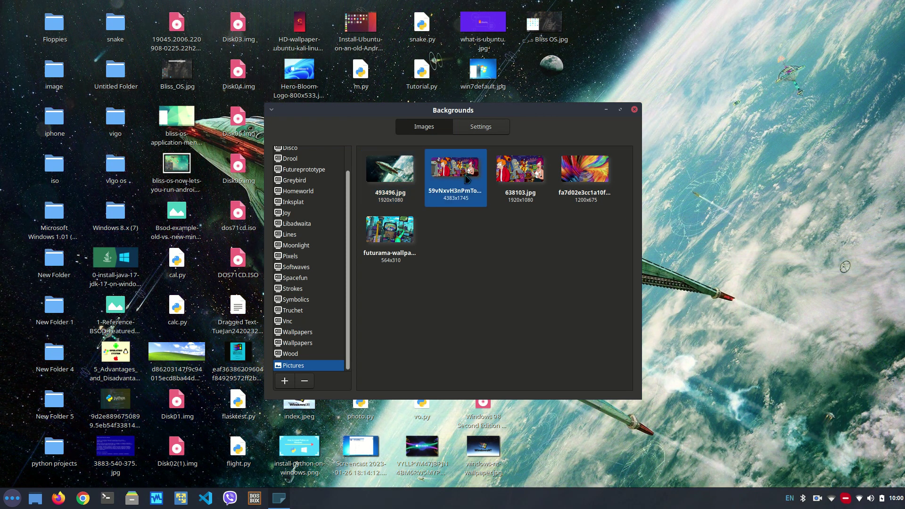
left_click(528, 179)
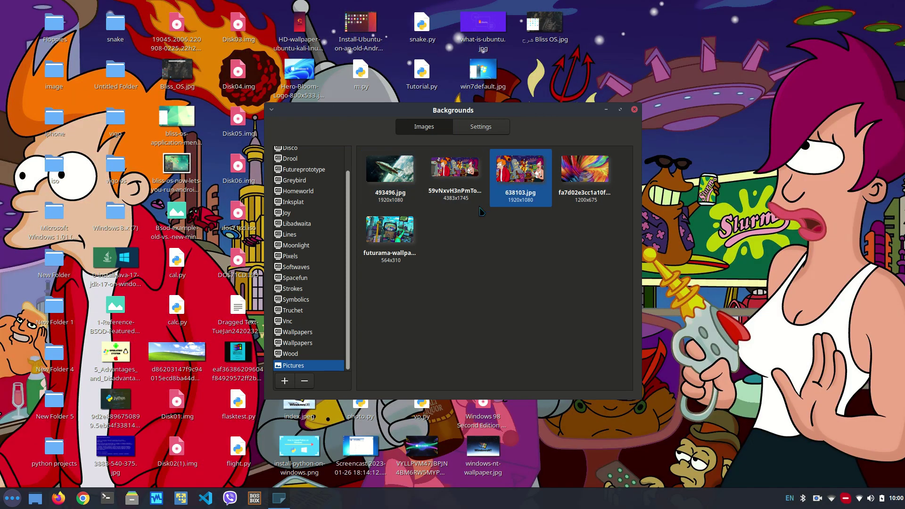
Set the 564x310 futurama-wallpa… image as the desktop wallpaper and close the Backgrounds window
left_click(367, 220)
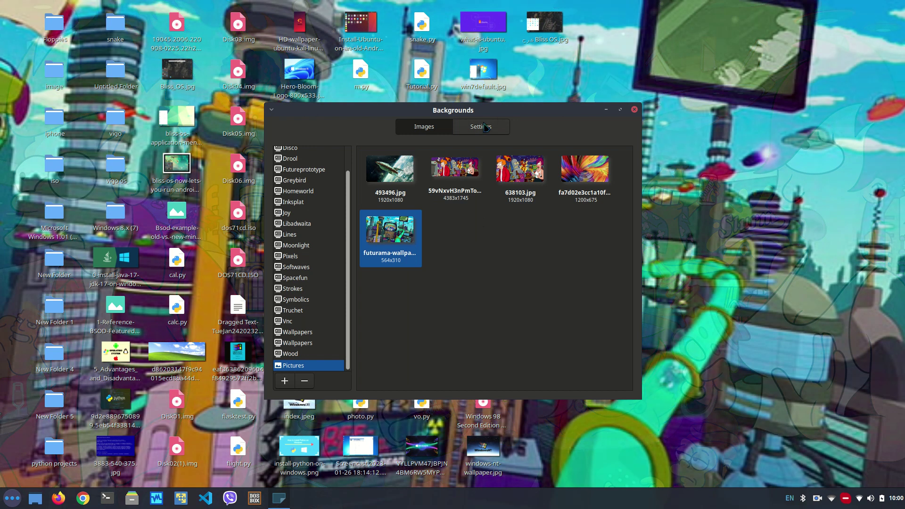
key("alt+F4")
left_click(279, 497)
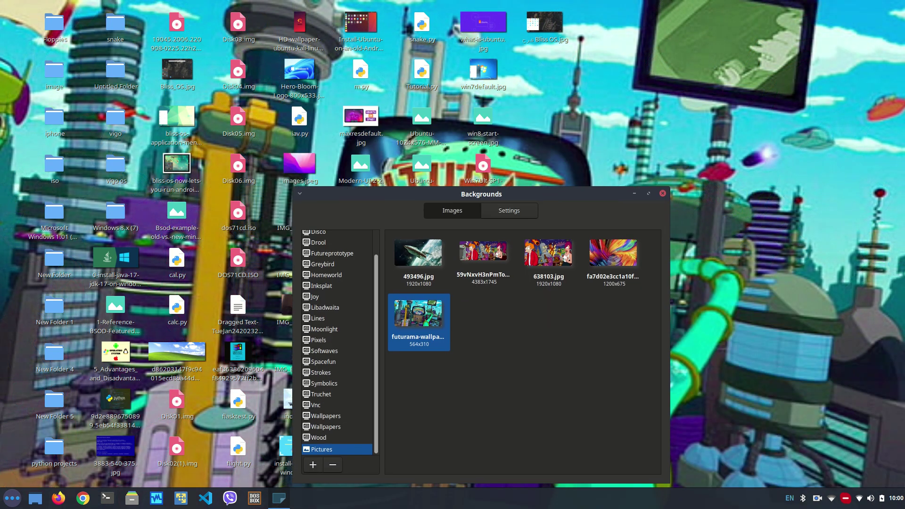
left_click(660, 195)
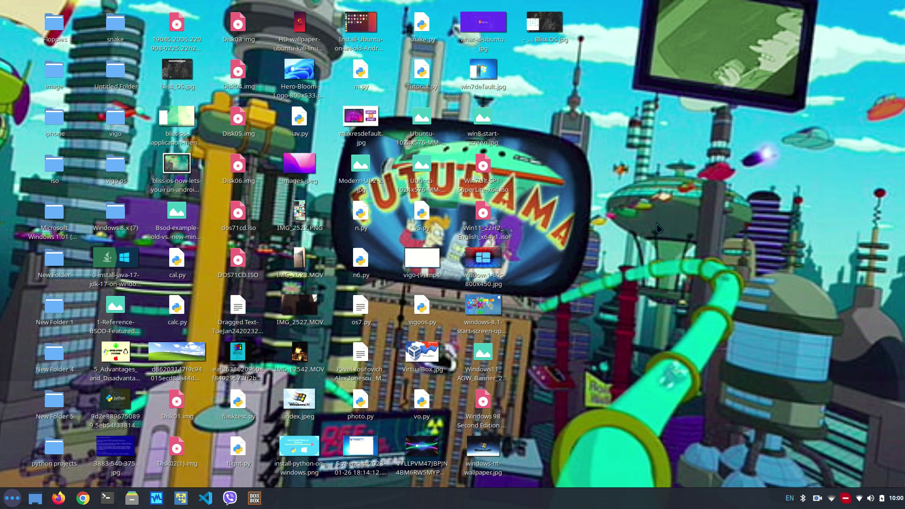
key("super")
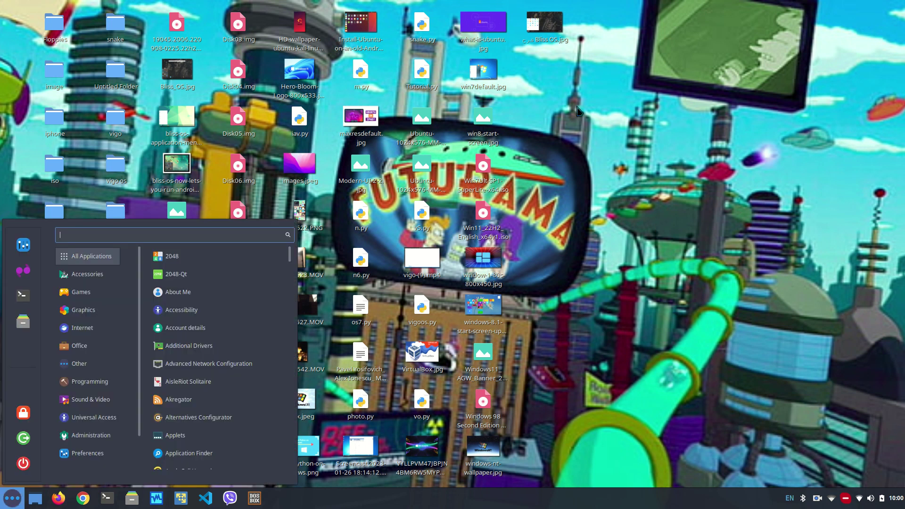
key("super")
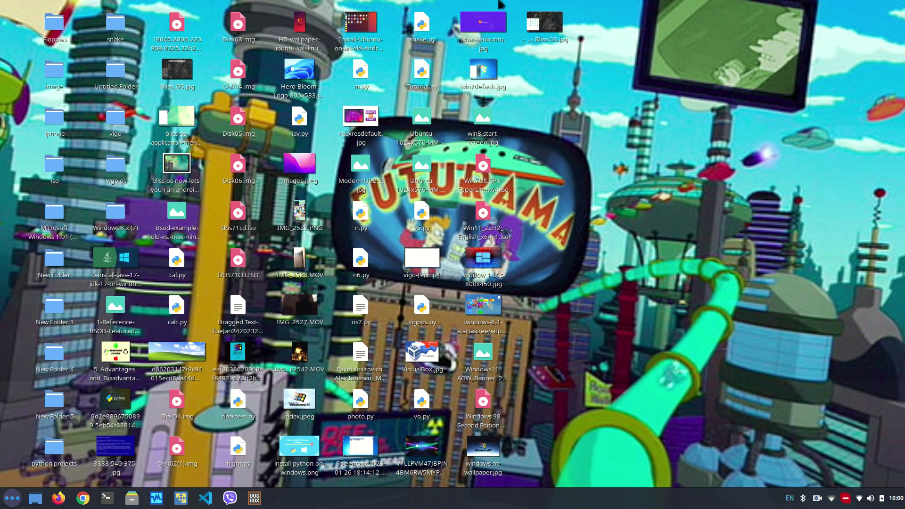